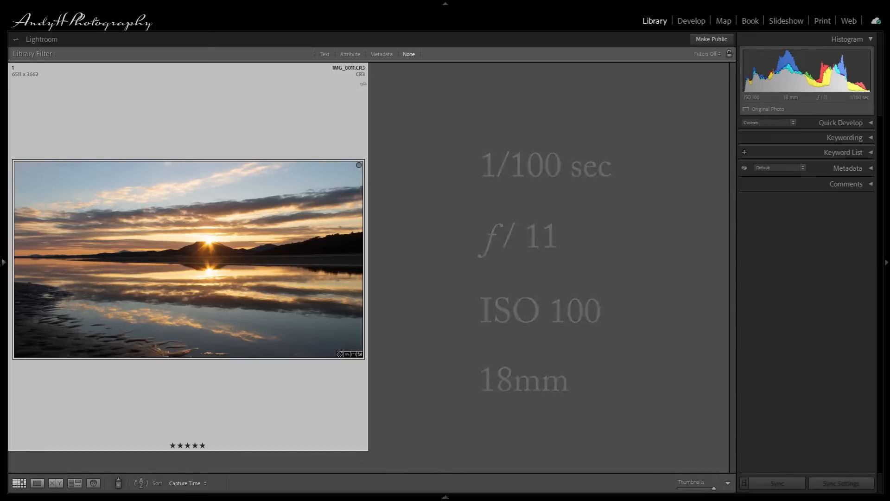
Step: Create a virtual copy of the sunset photo and open it for developing with the presets and history column hidden
right_click(274, 219)
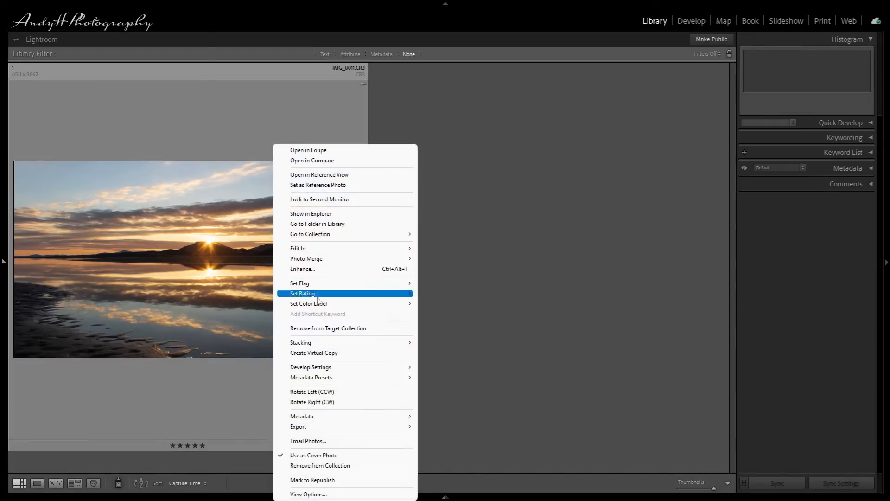
click(323, 353)
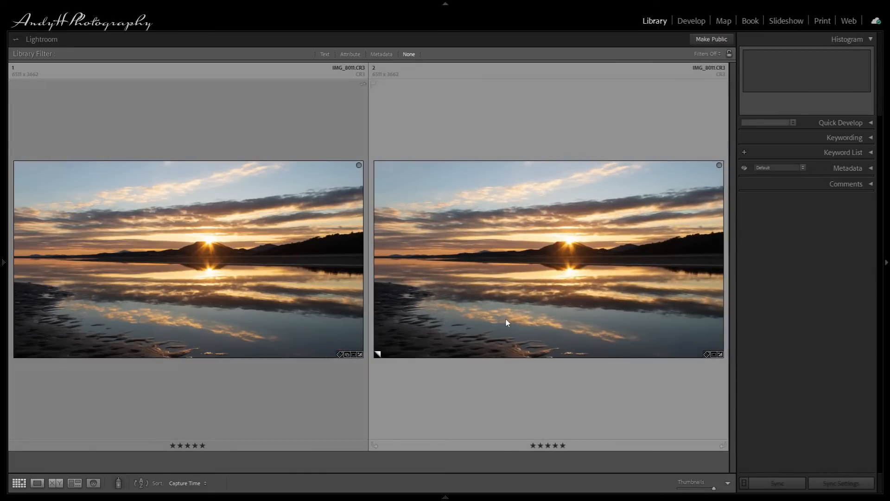
click(505, 317)
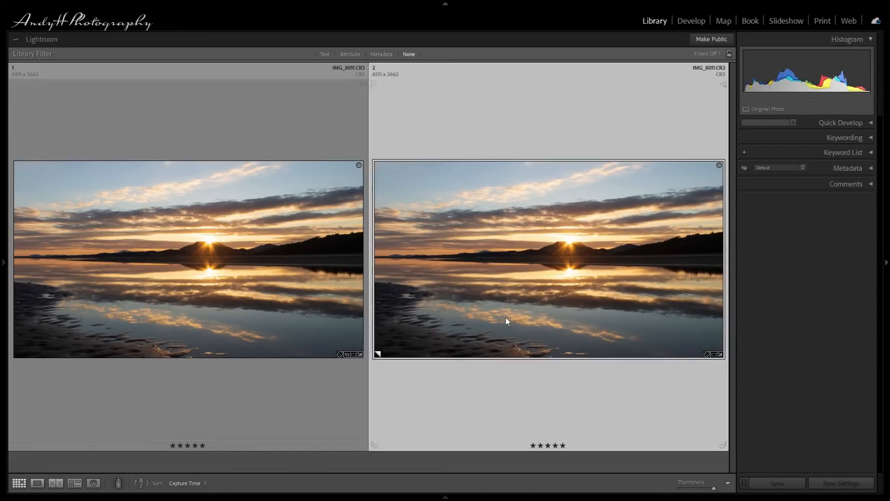
click(695, 22)
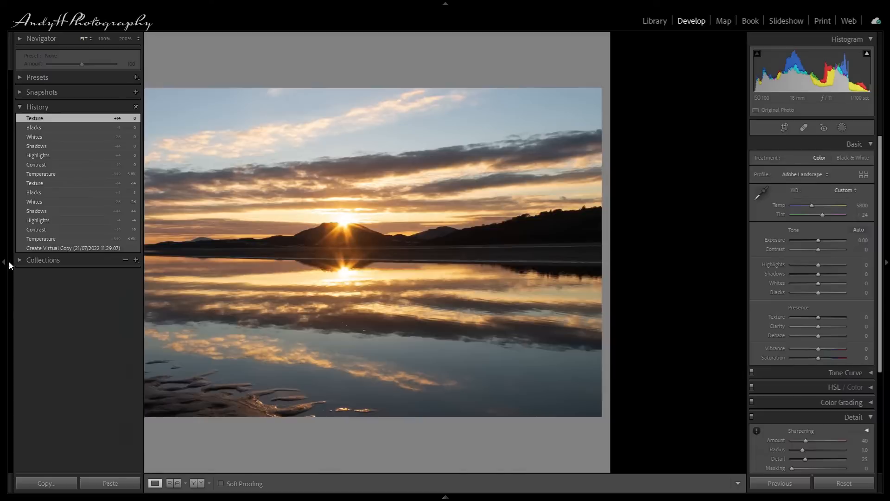
click(8, 261)
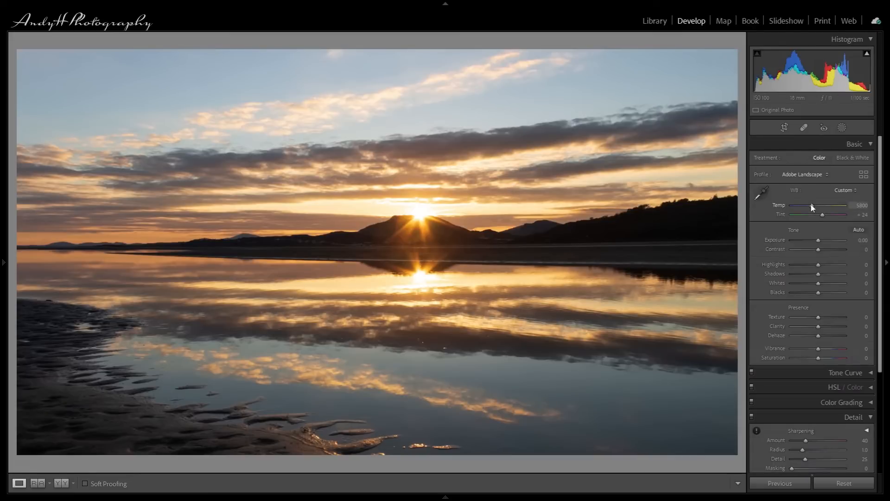
Step: Warm the whole photo to Temp 6649, raise Contrast to +19 and lower Highlights to −11
mouse_move(812, 208)
mouse_down()
mouse_move(829, 209)
mouse_move(816, 209)
mouse_up()
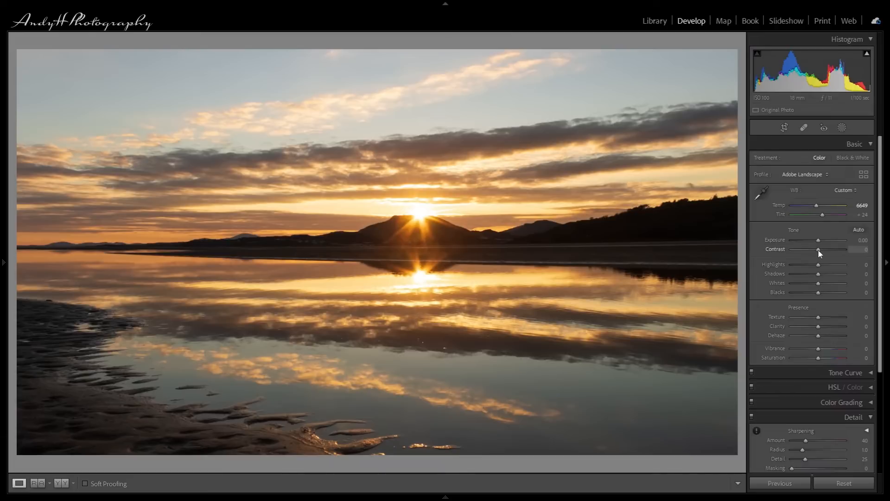
drag(819, 250, 824, 251)
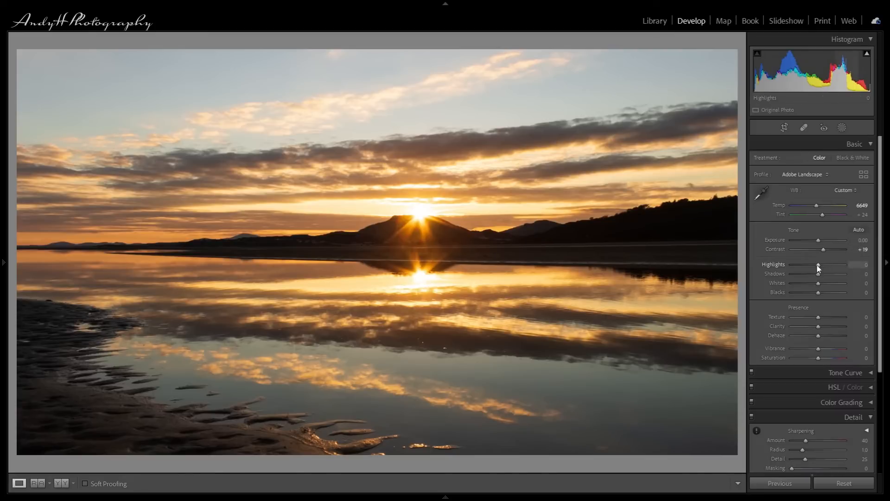
drag(818, 268, 815, 268)
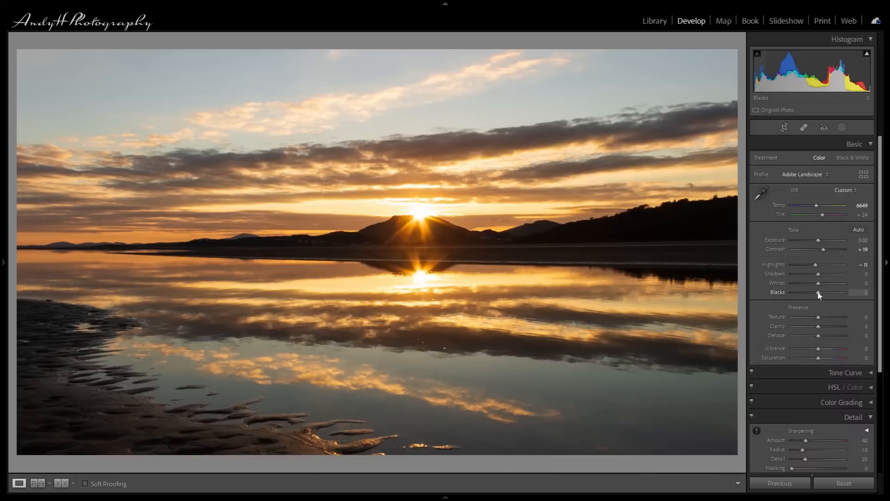
Step: Set the basic adjustments to Shadows +26, Whites −28, Blacks +7 and Texture −19
drag(818, 276, 824, 278)
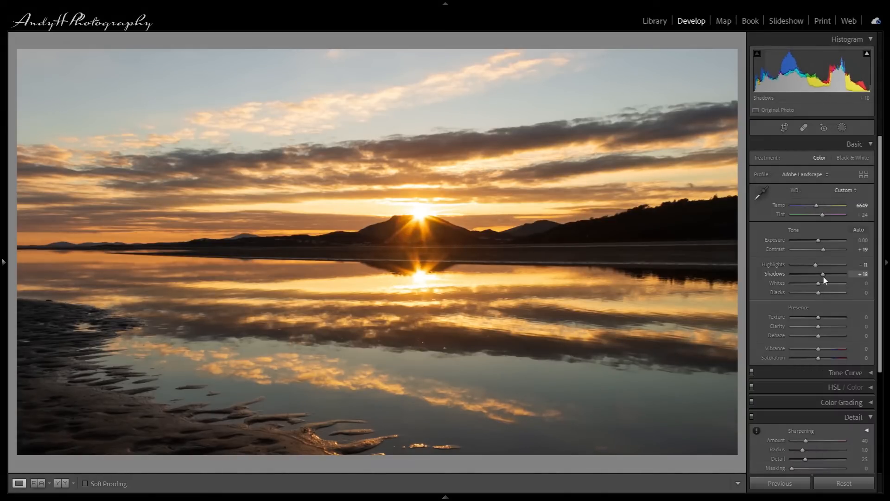
drag(824, 276, 827, 276)
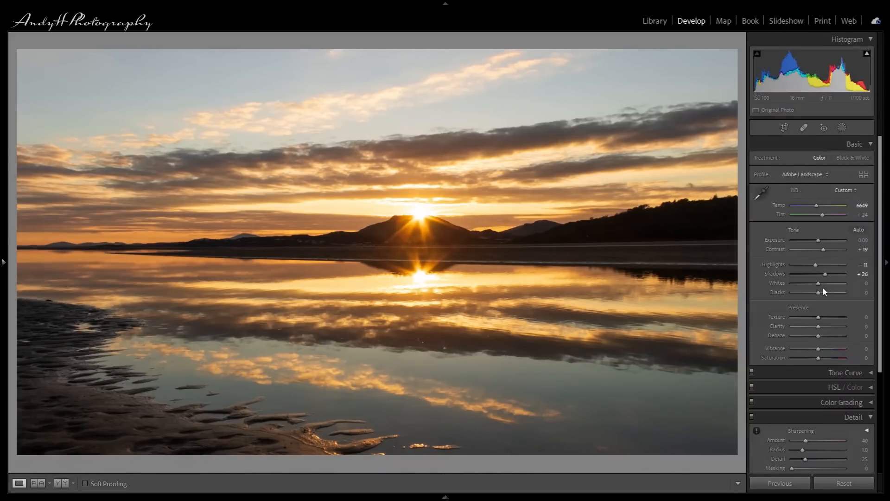
drag(818, 284, 811, 285)
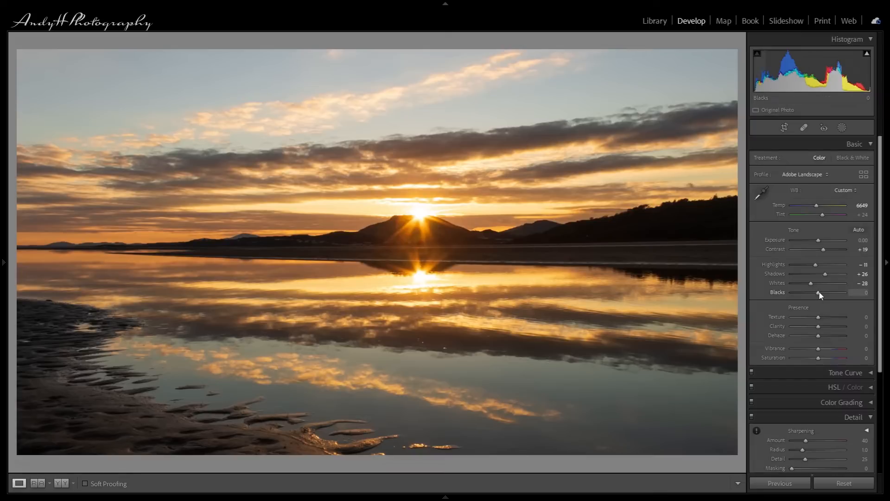
drag(820, 293, 820, 293)
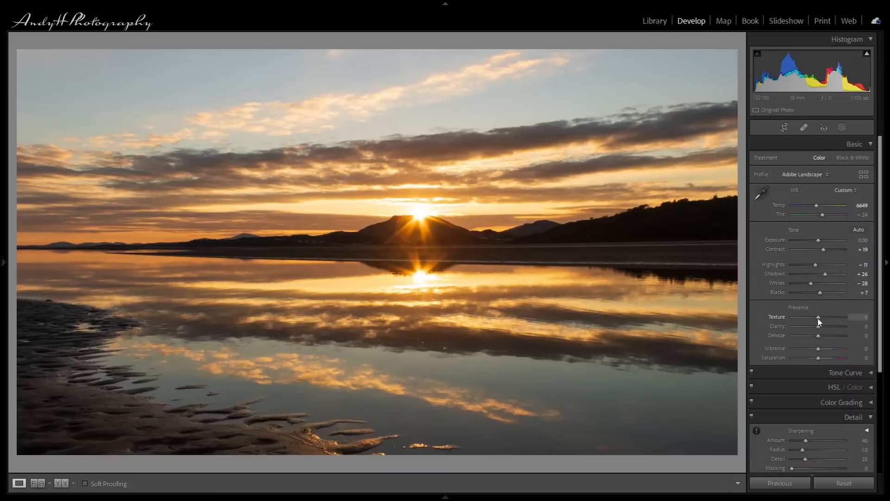
drag(818, 320, 814, 322)
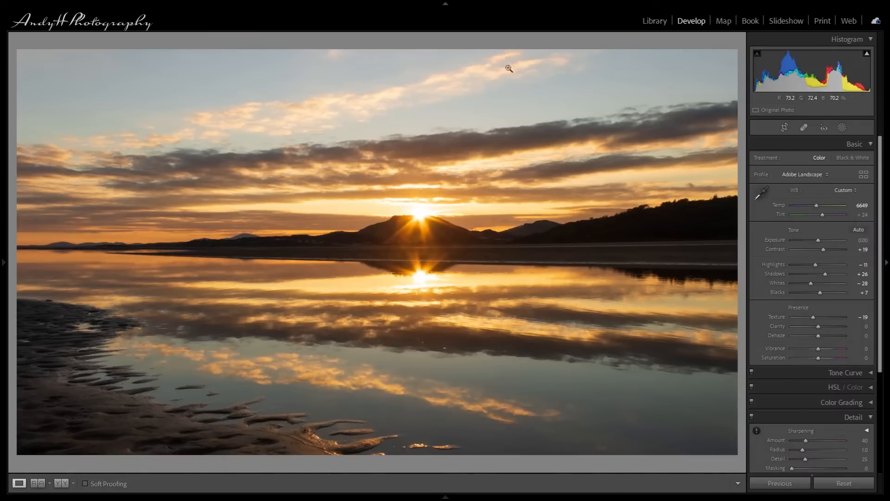
Step: Mask the upper sky with a linear gradient tilted along the dark cloud band, using Temp 58 and Exposure −0.50
click(842, 127)
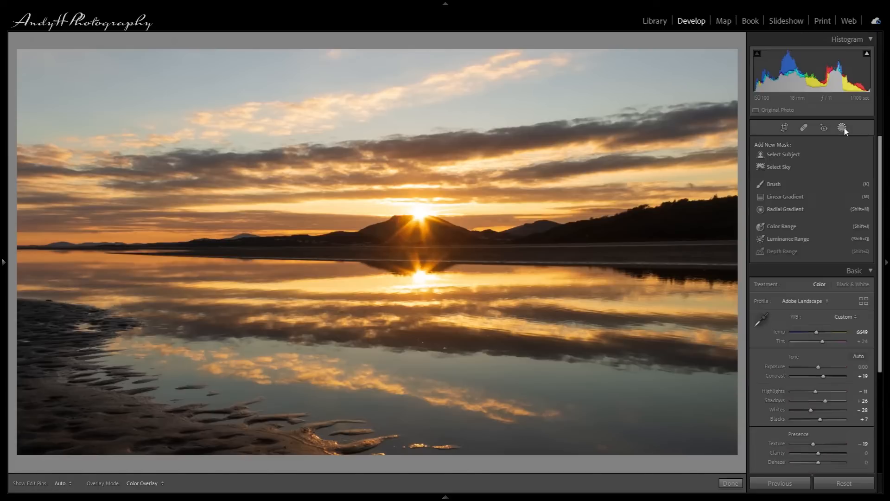
click(792, 200)
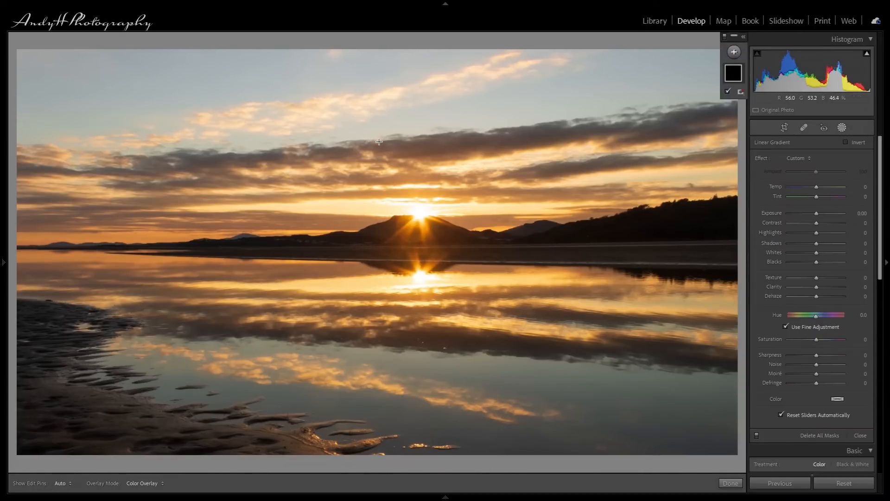
mouse_move(377, 140)
mouse_down()
mouse_move(378, 109)
mouse_move(388, 111)
mouse_move(408, 188)
mouse_move(381, 188)
mouse_move(376, 151)
mouse_up()
drag(659, 130, 659, 125)
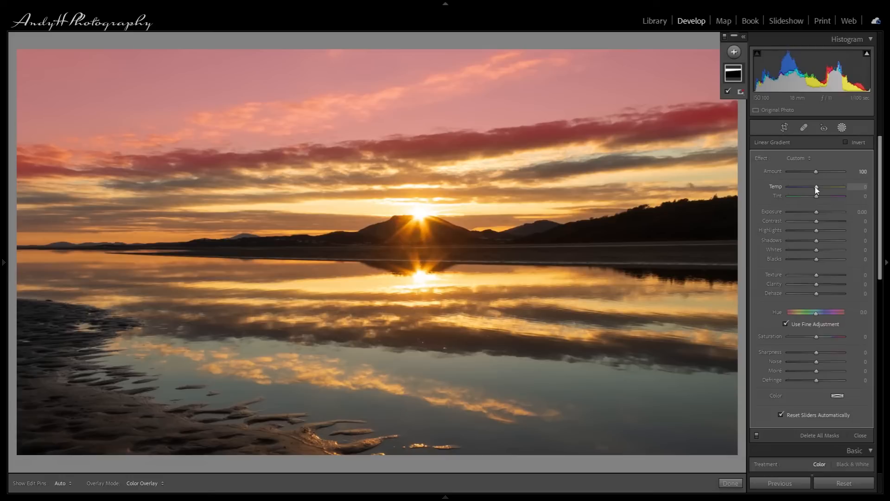
drag(816, 186, 832, 190)
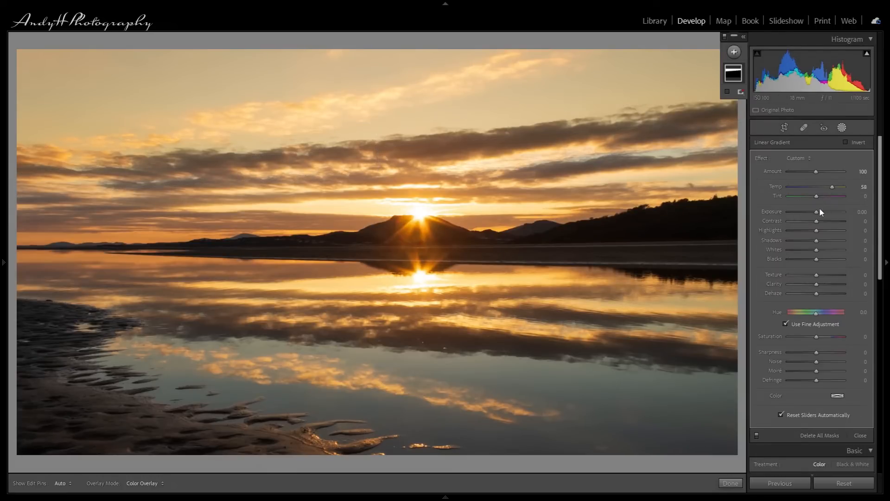
drag(817, 214, 814, 217)
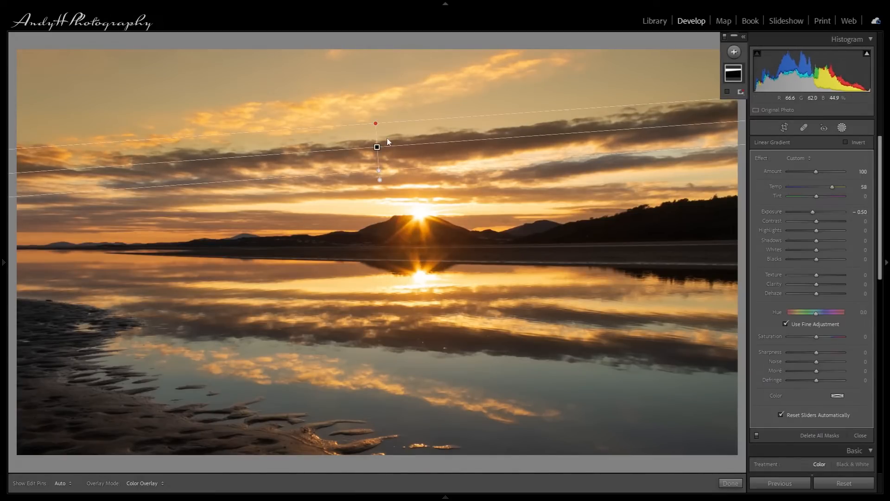
Step: Reposition the sky gradient over the dark cloud band, narrow its transition and rotate it to match the cloud's slope
mouse_move(376, 144)
drag(378, 145, 382, 148)
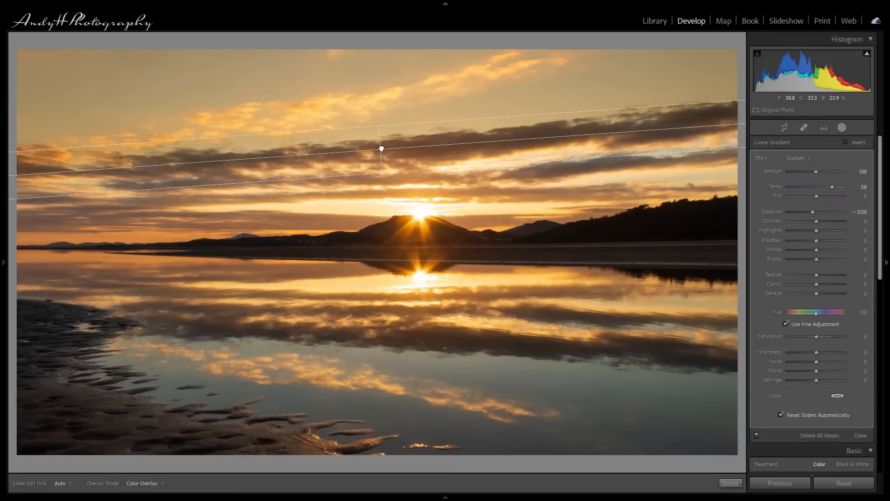
drag(386, 174, 384, 145)
drag(688, 125, 688, 120)
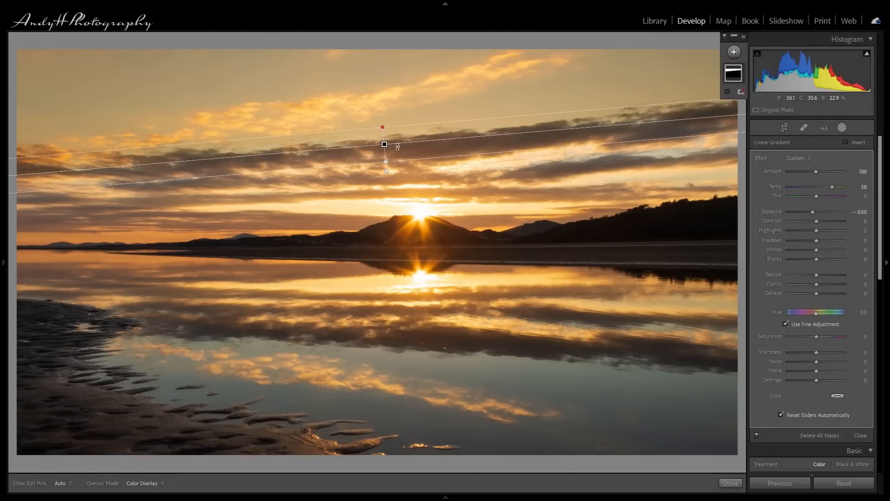
mouse_move(384, 144)
drag(384, 145, 384, 148)
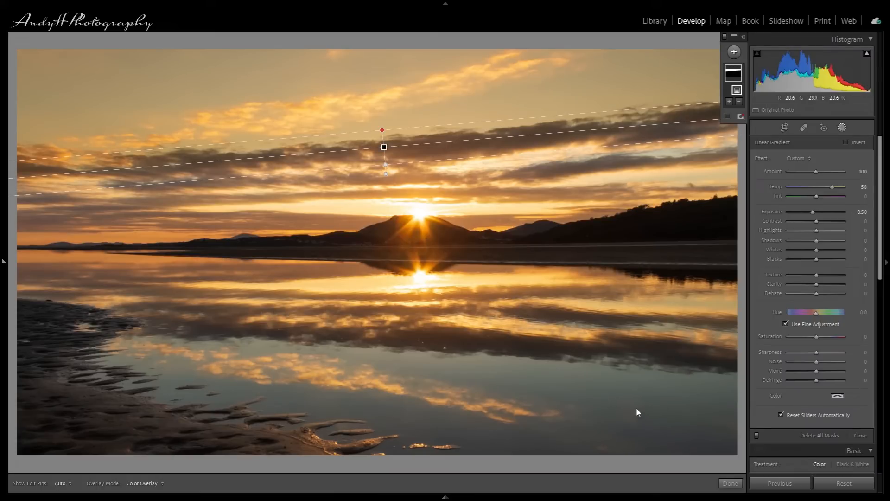
Step: Add a second linear gradient mask rising from the foreground to the dark cloud reflection, tilted along that reflection
click(734, 52)
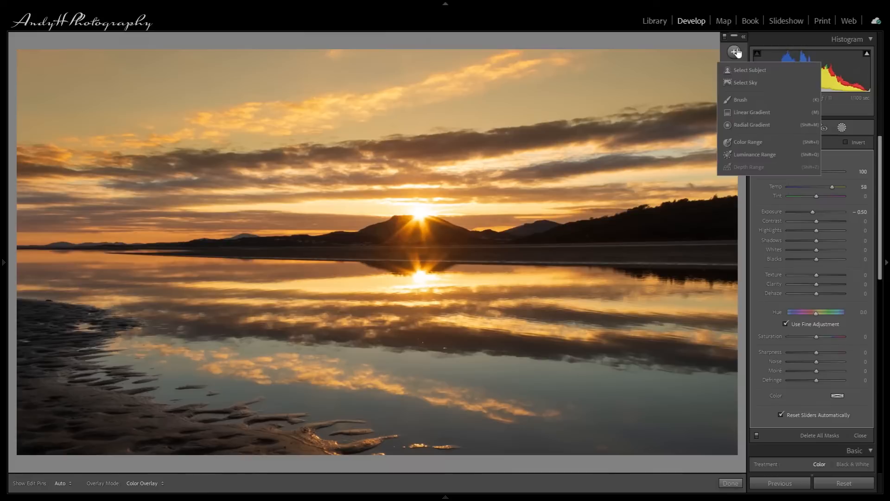
click(752, 112)
drag(461, 375, 460, 348)
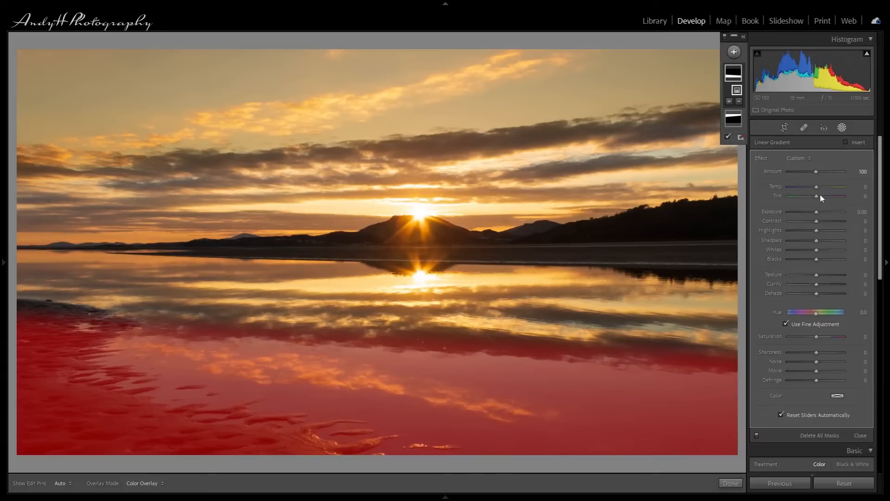
Step: Set the foreground gradient's Temp to 43, Exposure to −0.37 and Amount to 135
drag(817, 190, 828, 190)
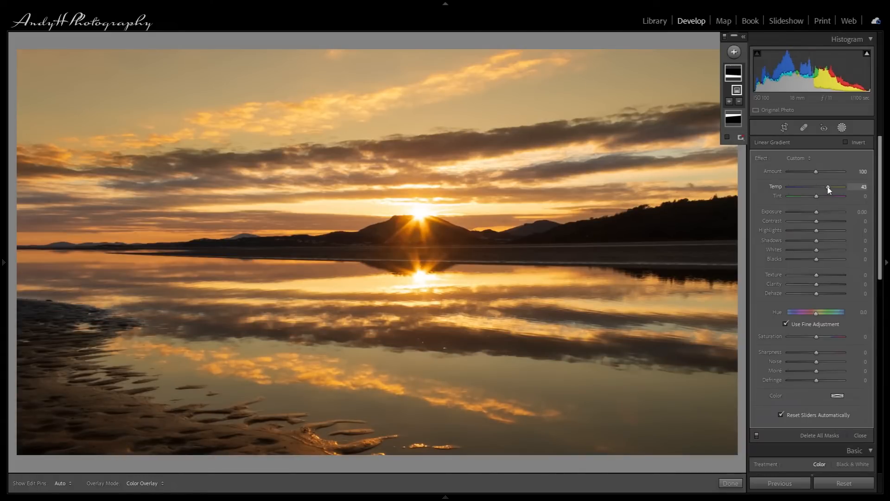
drag(816, 211, 814, 215)
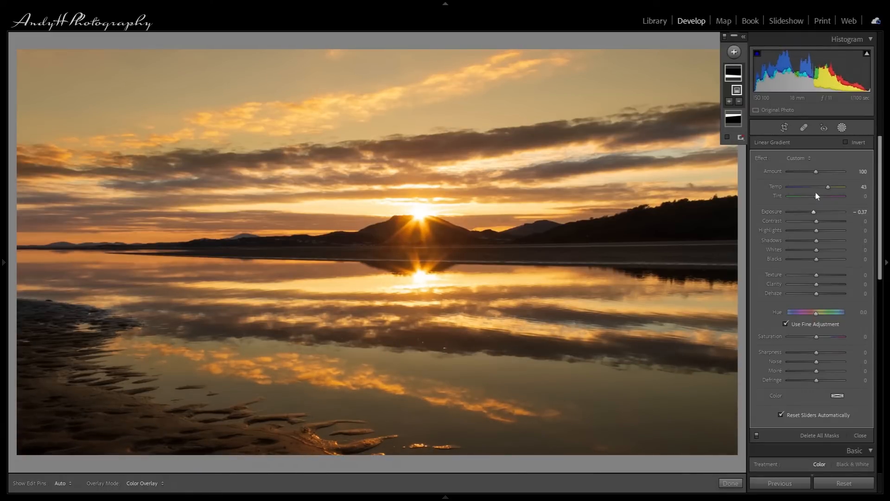
drag(816, 174, 821, 174)
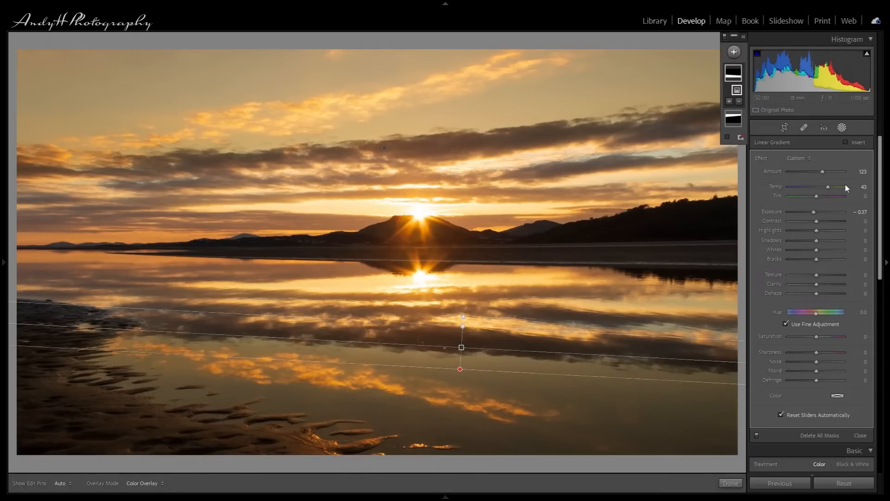
drag(822, 173, 825, 172)
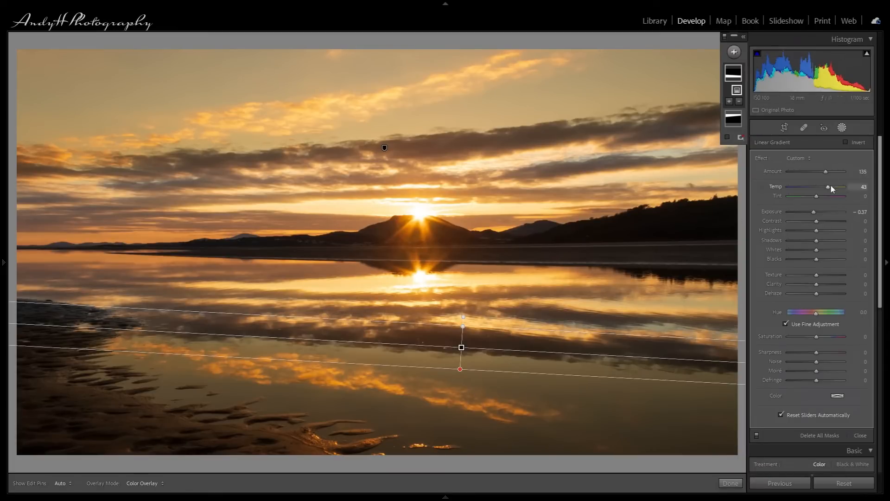
Step: Add a luminance range mask for the dark tones, with lower limits 0/0 and upper limits 34/46
click(734, 53)
click(754, 155)
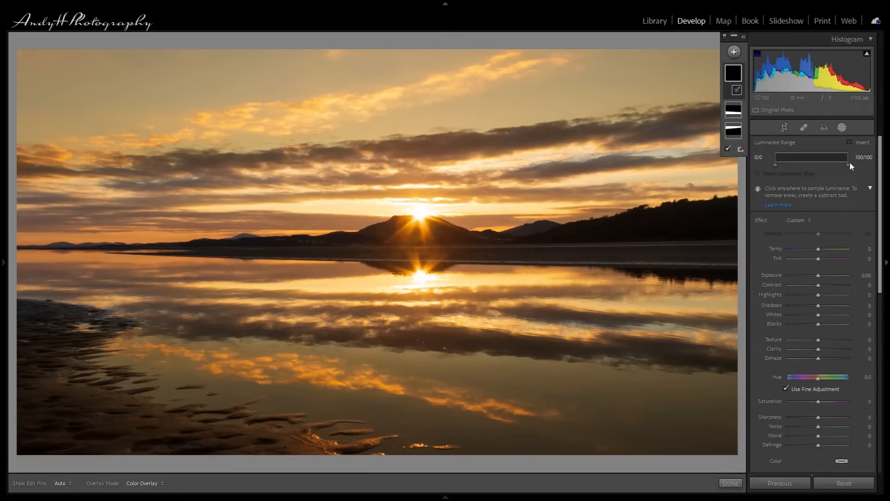
drag(848, 166, 803, 164)
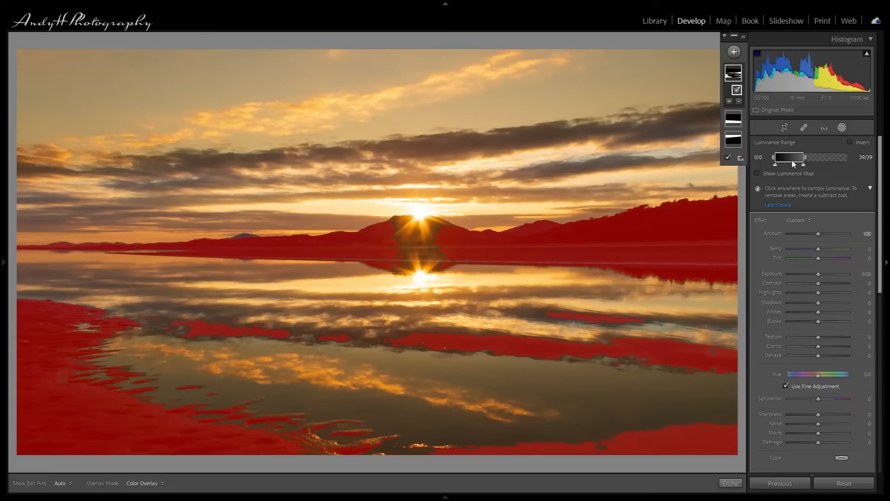
drag(805, 158, 802, 158)
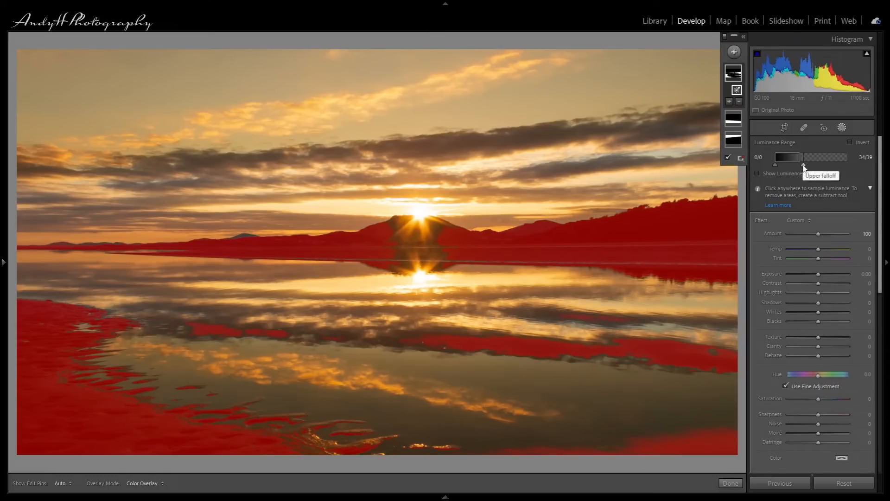
drag(804, 168, 809, 167)
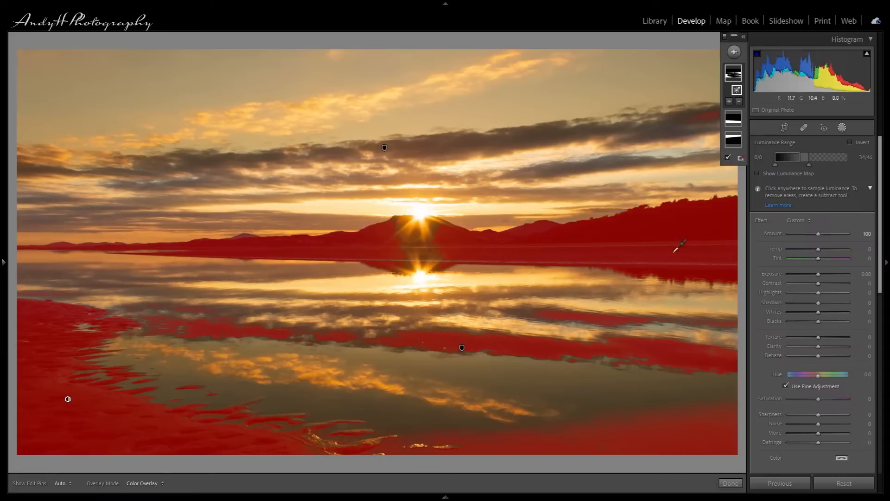
Step: Subtract the sky, hills and distant water from the luminance mask with a size 37.3 brush, keeping edit pins hidden
click(739, 101)
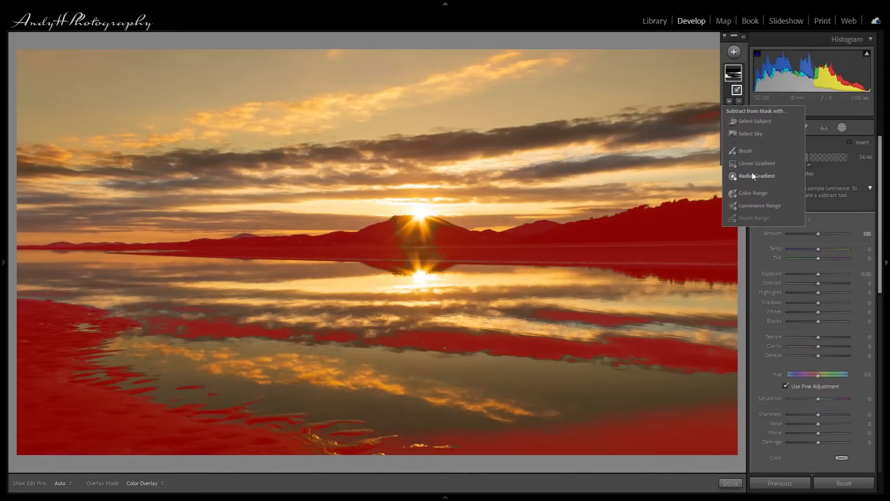
click(756, 151)
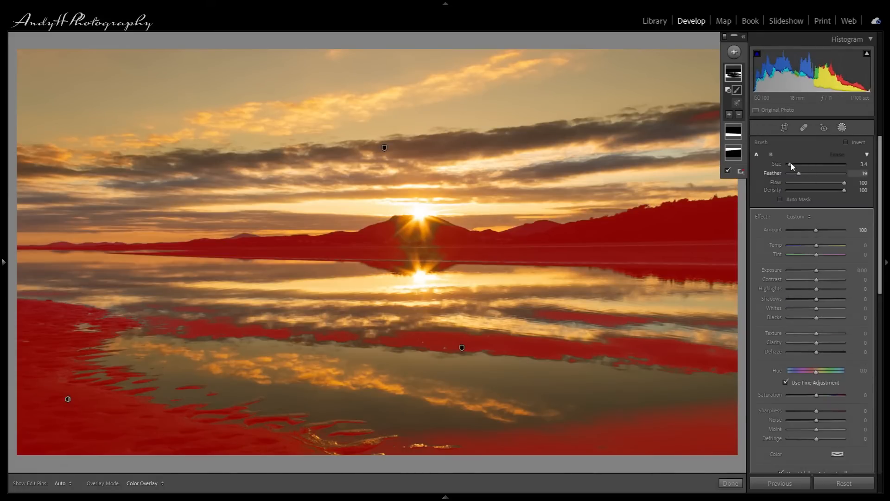
drag(791, 164, 809, 164)
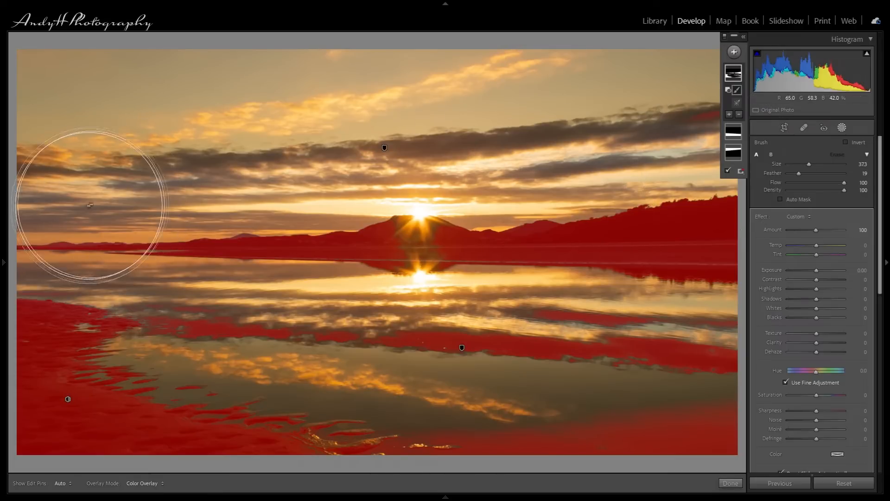
key(h)
mouse_move(73, 211)
mouse_down()
mouse_move(37, 223)
mouse_move(105, 216)
mouse_move(699, 250)
mouse_move(710, 234)
mouse_move(706, 141)
mouse_move(714, 334)
mouse_move(585, 344)
mouse_move(217, 312)
mouse_up()
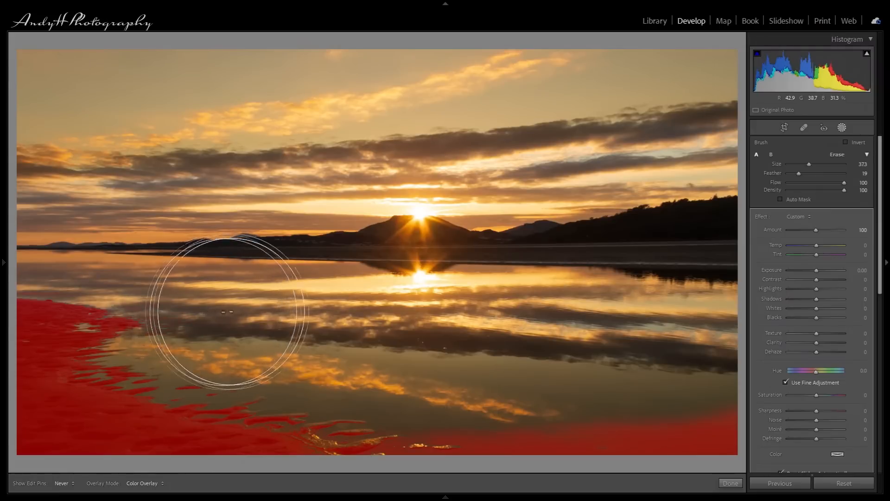
Step: Subtract the remaining foreground water from the luminance mask, refining around the tip of the sand with a size 5.9 brush
mouse_move(422, 345)
mouse_down()
mouse_move(504, 371)
mouse_move(541, 403)
mouse_move(708, 428)
mouse_move(686, 388)
mouse_up()
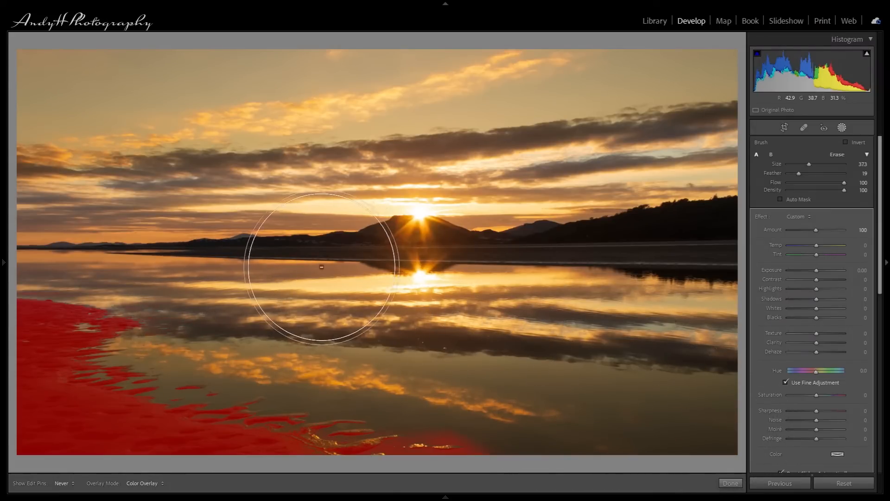
drag(809, 164, 791, 171)
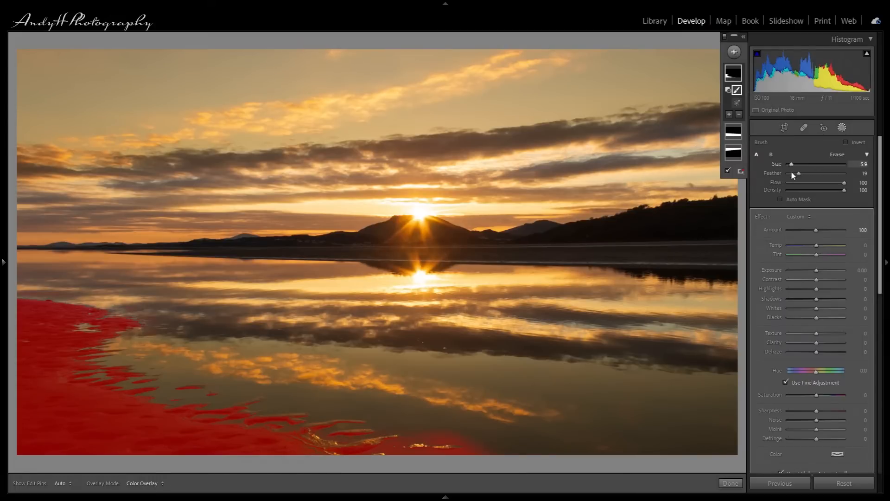
key(h)
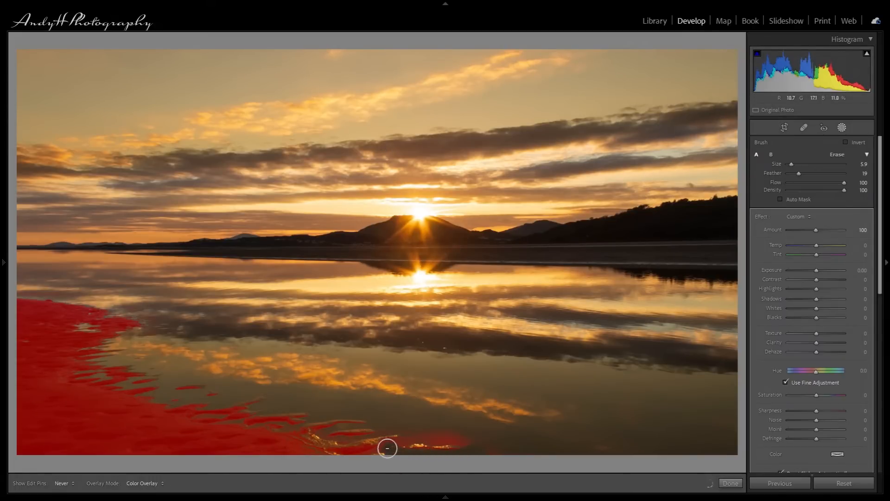
mouse_move(377, 449)
mouse_down()
mouse_move(359, 455)
mouse_move(407, 437)
mouse_move(467, 437)
mouse_up()
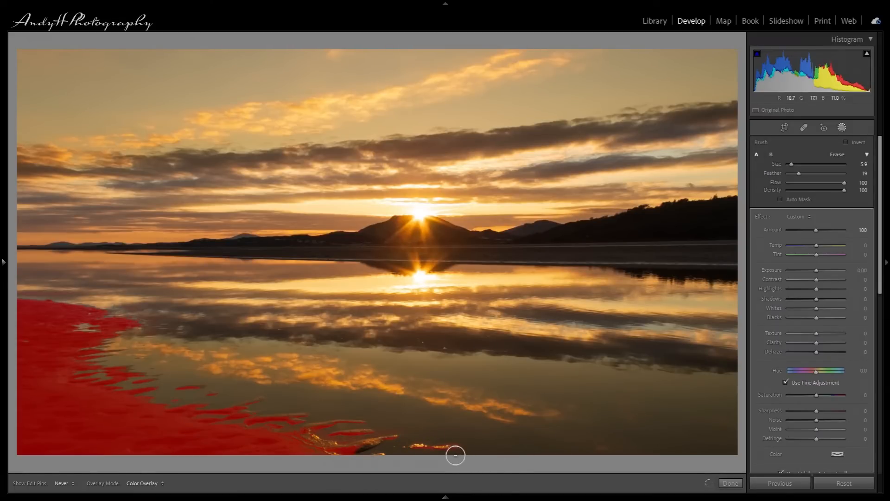
drag(450, 455, 423, 455)
key(h)
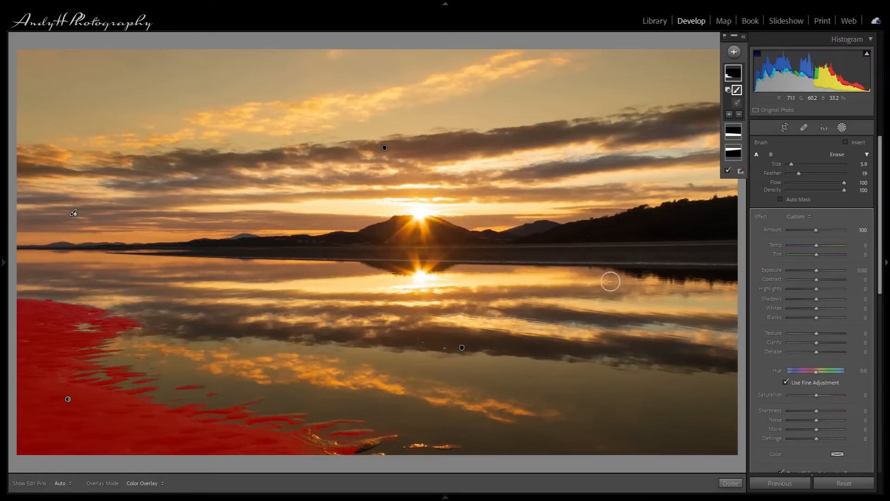
Step: Set the sand mask's Temp to 100, Exposure to 0.57 and Contrast to −58
drag(816, 244, 842, 250)
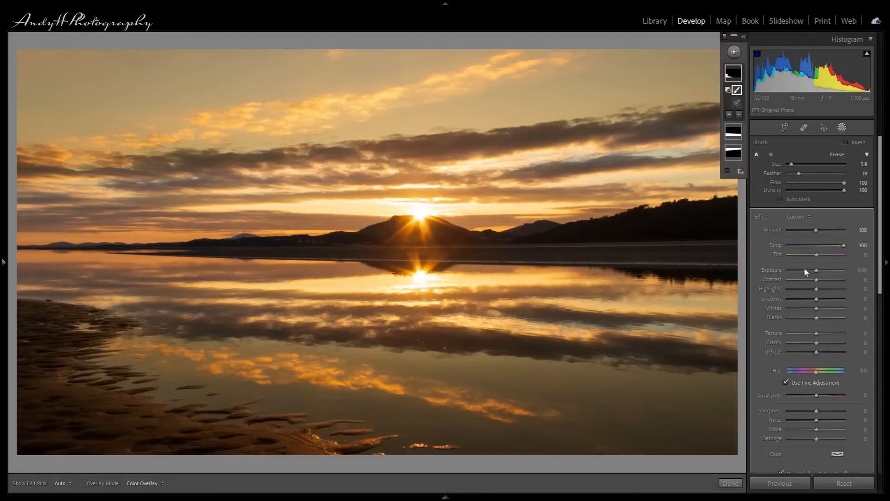
drag(816, 272, 822, 271)
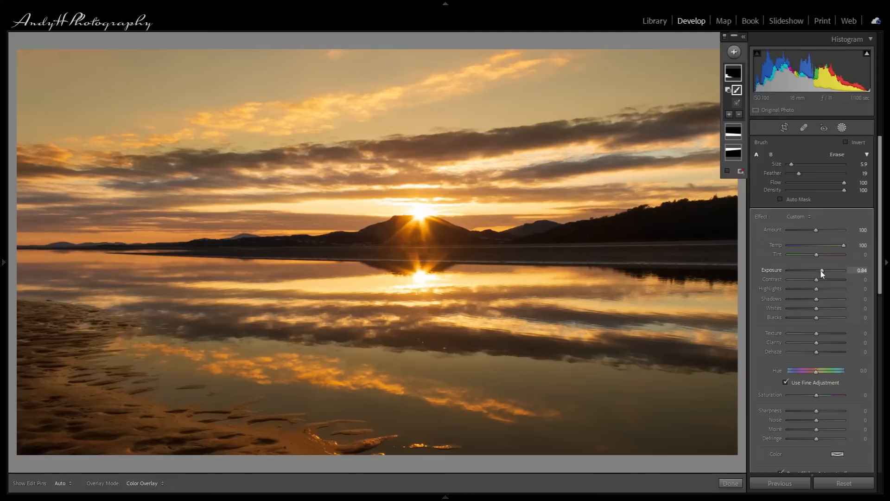
mouse_move(817, 281)
mouse_down()
mouse_move(801, 283)
mouse_move(822, 274)
mouse_up()
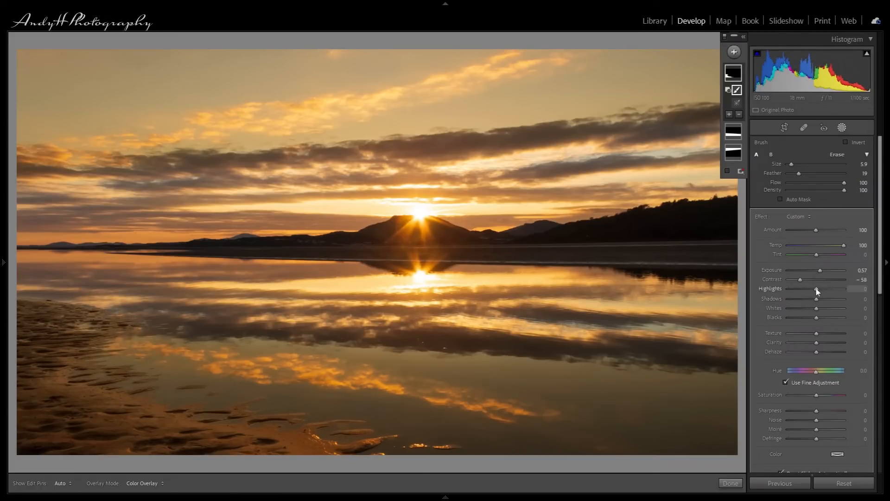
Step: Set the sand mask's Highlights to 39, Shadows to −13 and Whites to 31, leaving Blacks at its default 0
mouse_move(823, 291)
mouse_down()
mouse_move(822, 308)
mouse_move(813, 299)
mouse_up()
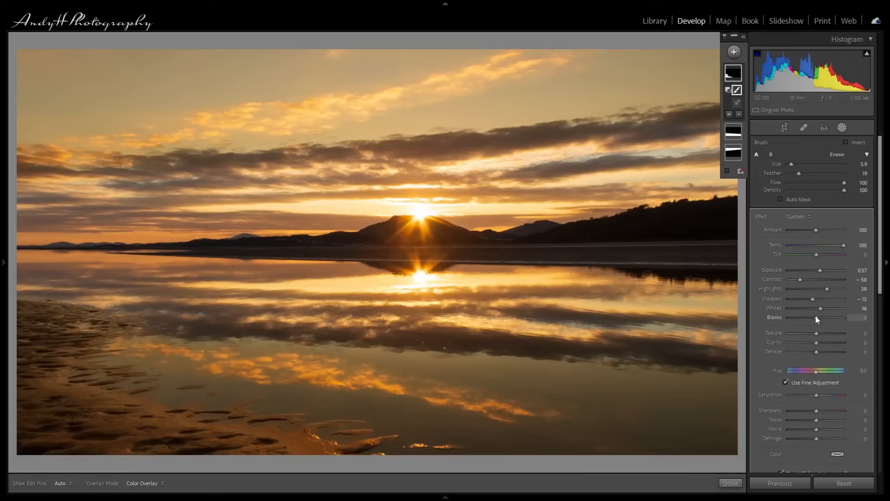
drag(811, 318, 817, 320)
drag(820, 308, 825, 309)
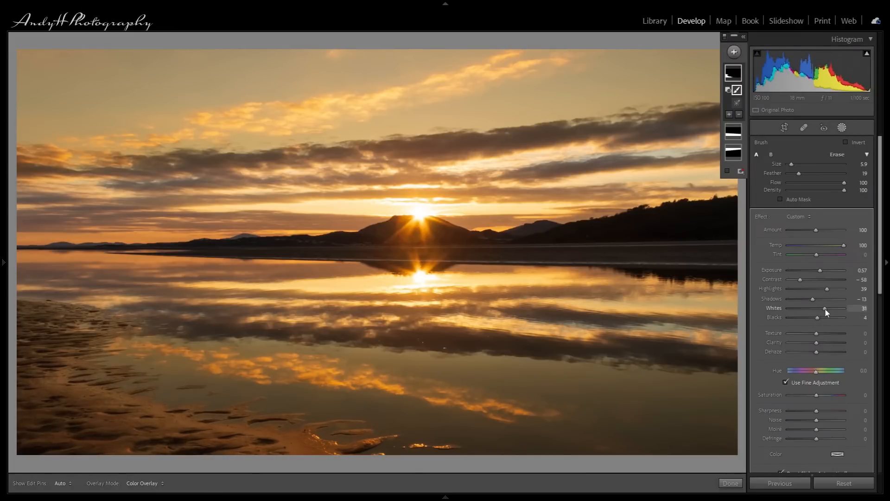
double_click(818, 320)
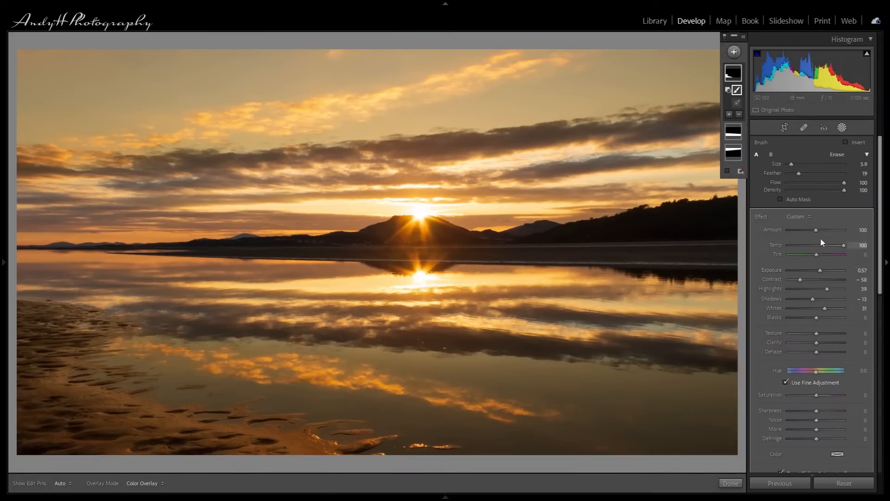
Step: Raise the sand mask's Amount slightly above 100 and finish masking
drag(816, 230, 821, 230)
drag(822, 229, 823, 229)
click(731, 483)
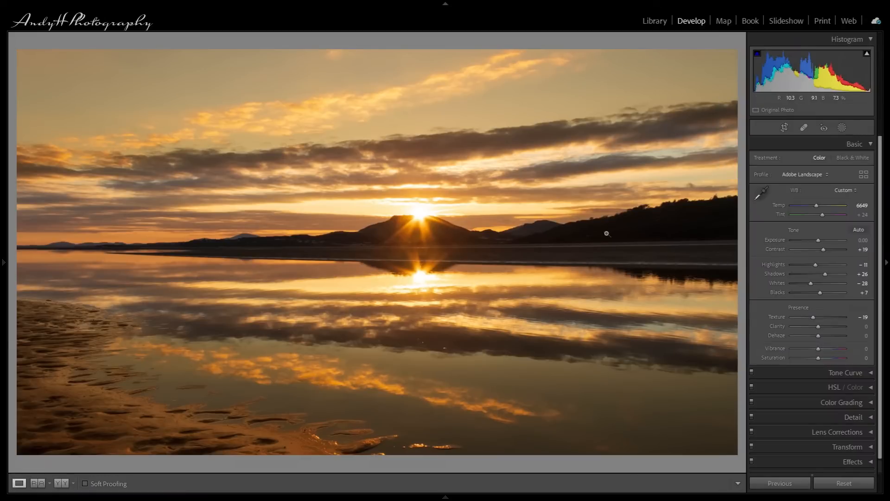
Step: Create another virtual copy of the original blue-toned photo in the Library and open the new copy for developing
click(655, 21)
right_click(224, 278)
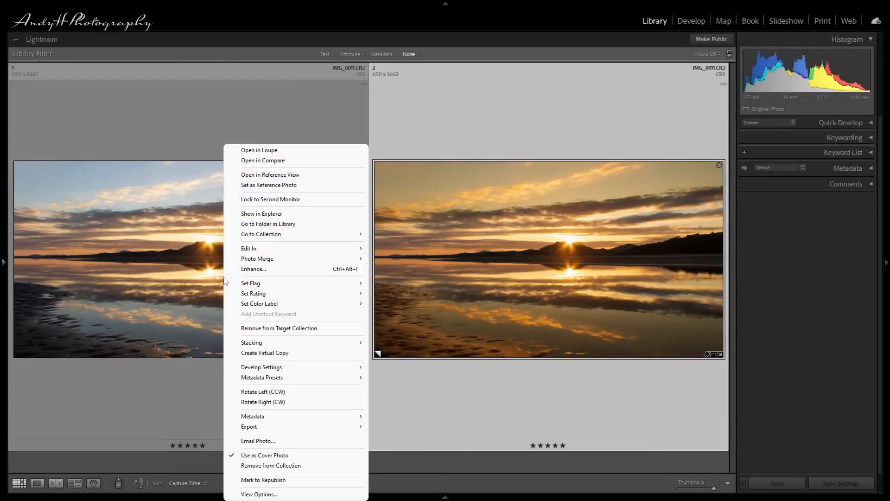
click(291, 352)
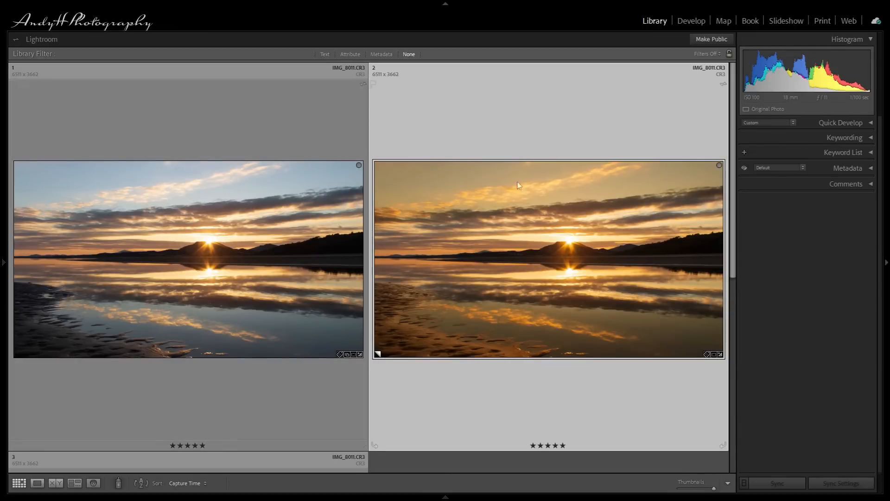
scroll(457, 355, down, 5)
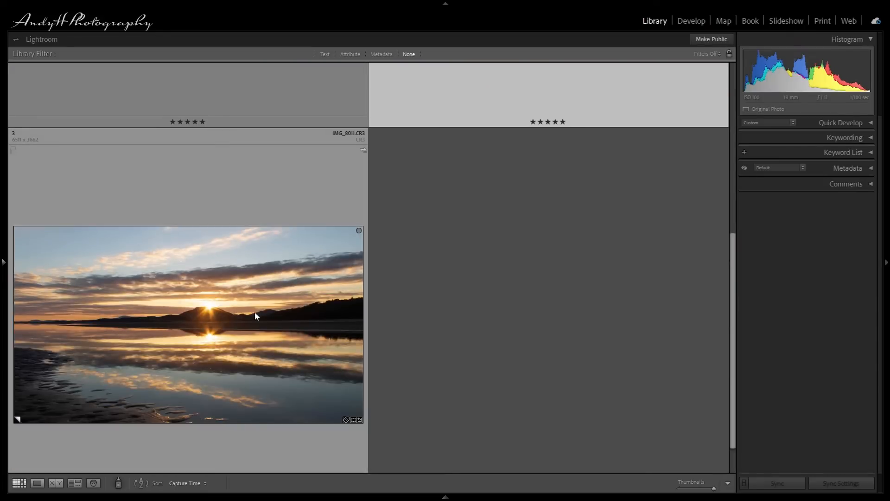
click(254, 313)
click(684, 22)
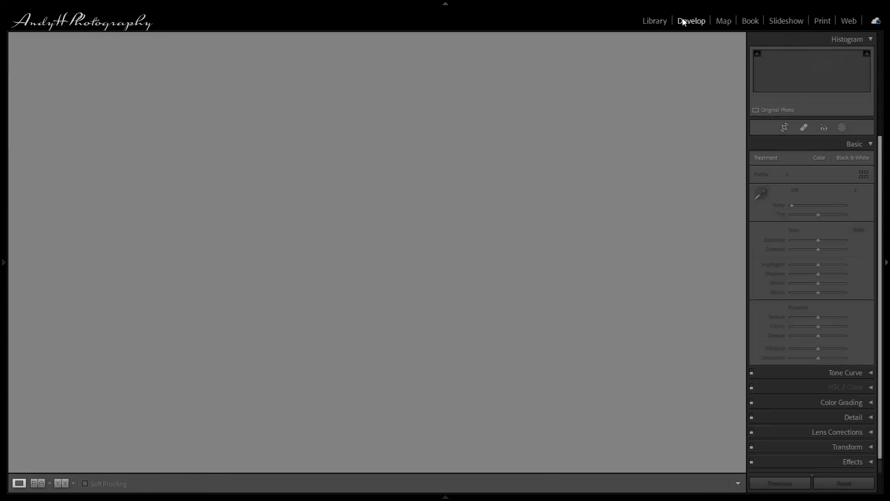
Step: Tint the midtones blue in Color Grading with hue 221 and saturation 54
click(874, 403)
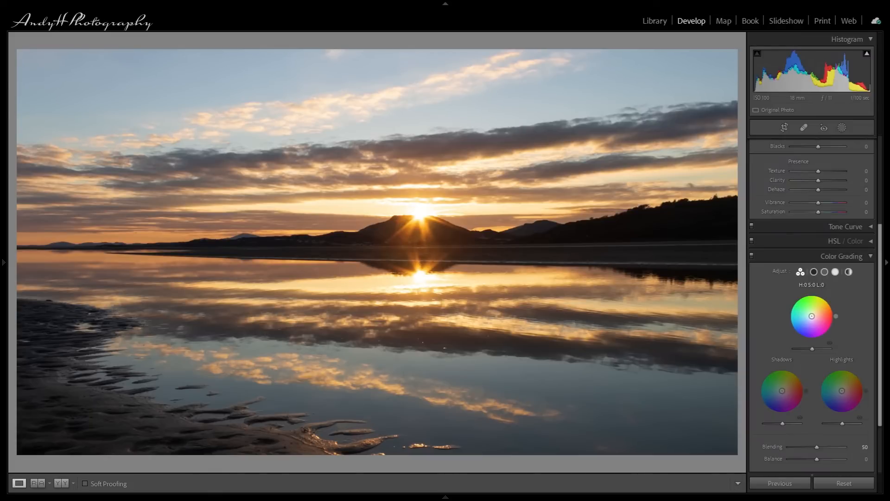
drag(812, 316, 809, 317)
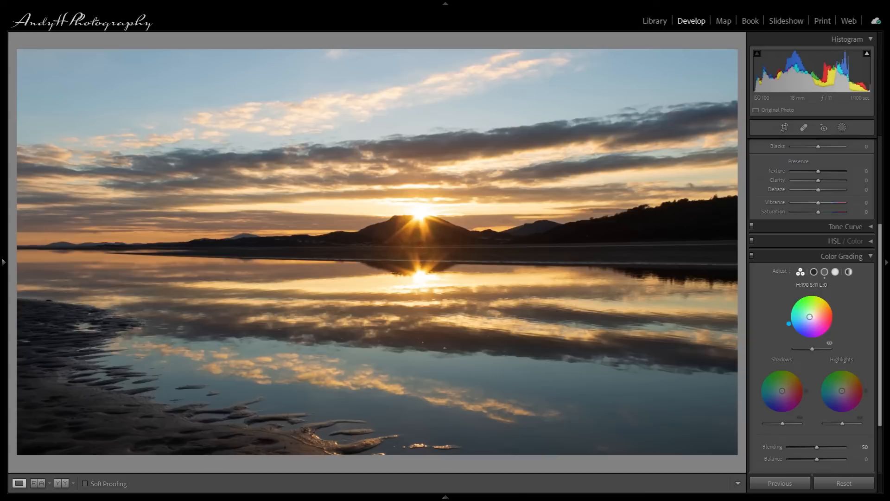
drag(809, 316, 804, 323)
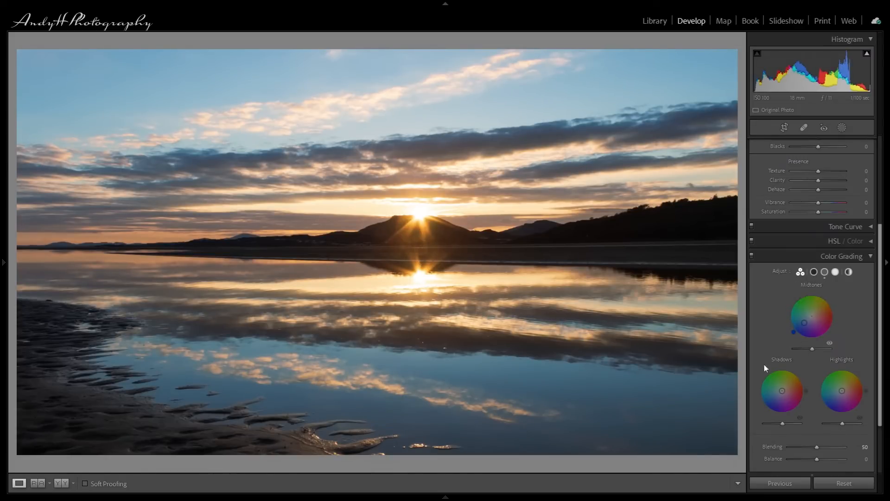
Step: Grade the shadows golden with hue 47 and saturation 56, and give the highlights a strong golden-orange tint
drag(782, 391, 785, 386)
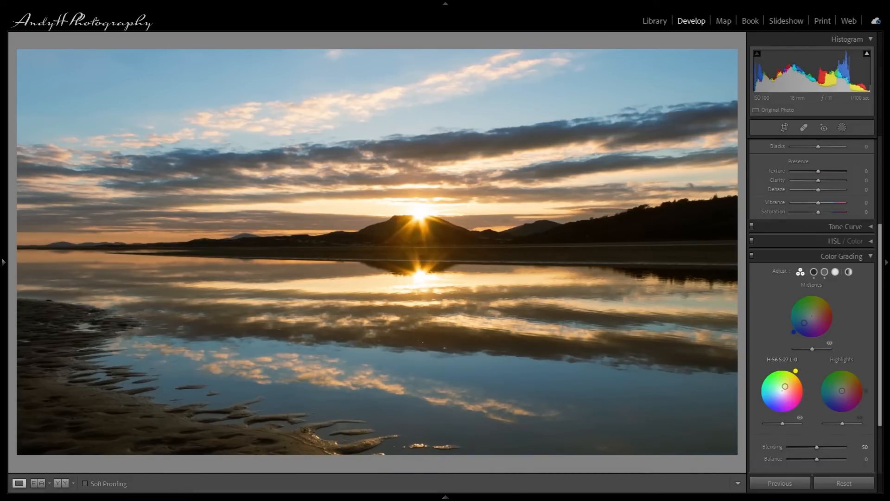
drag(785, 385, 789, 382)
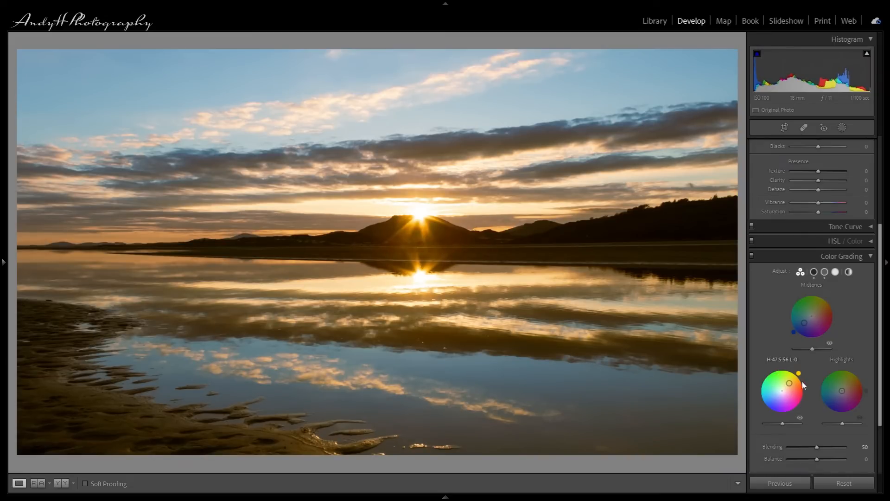
drag(842, 390, 852, 379)
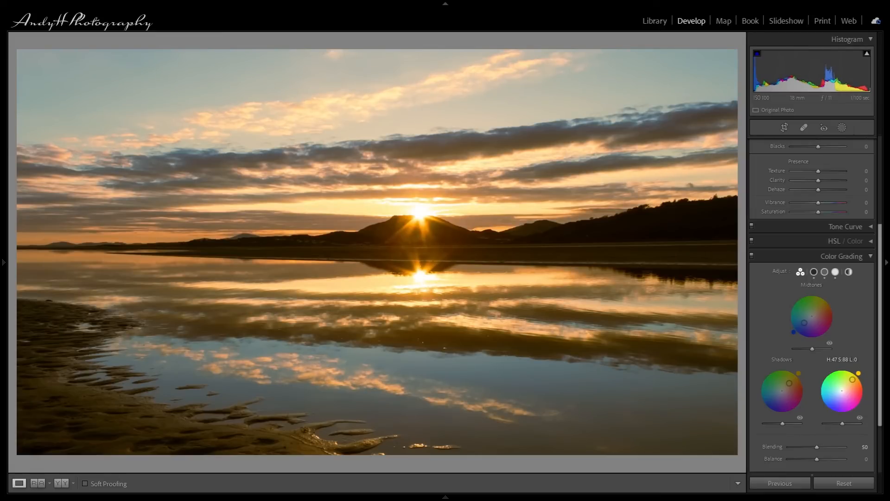
drag(852, 379, 852, 381)
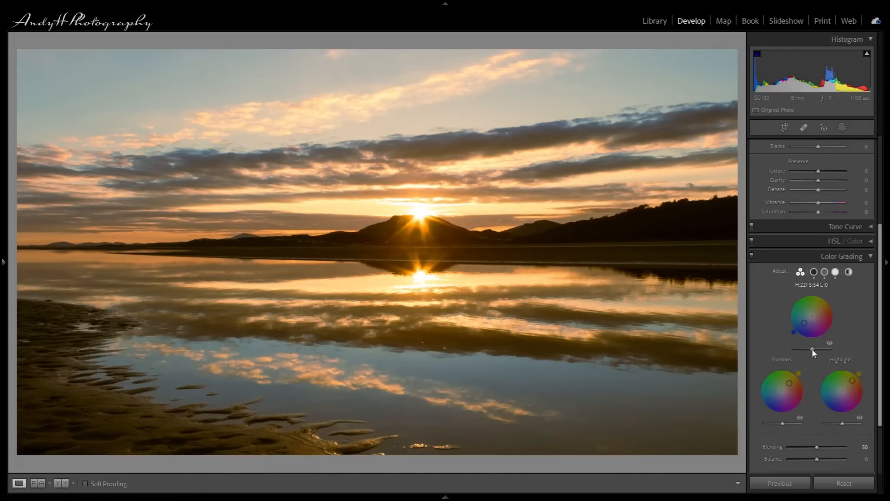
Step: Slightly lower the luminance of the midtones, shadows and highlights, and set Blending to 58 and Balance to +35
drag(812, 352, 806, 321)
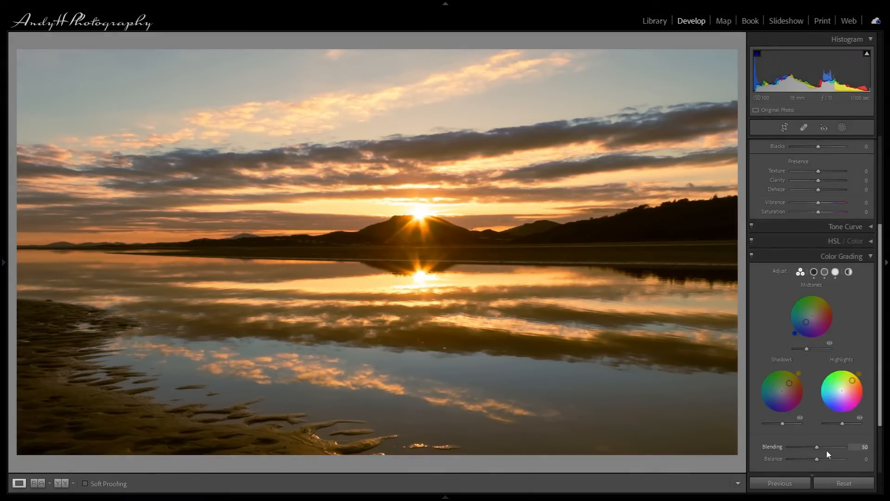
drag(781, 423, 778, 423)
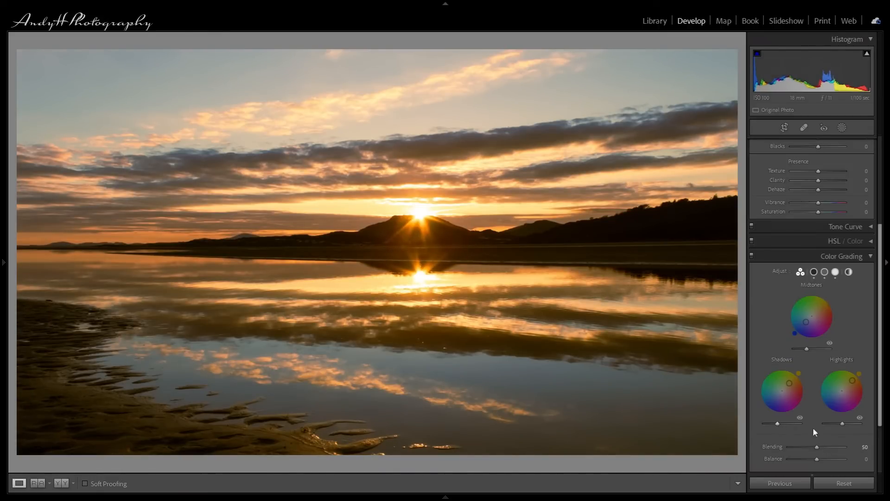
drag(842, 424, 839, 425)
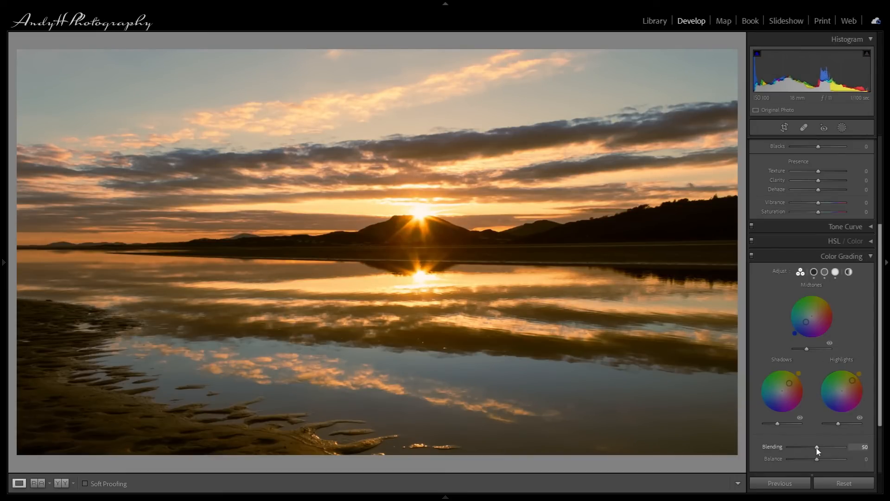
drag(817, 450, 822, 451)
drag(817, 458, 826, 458)
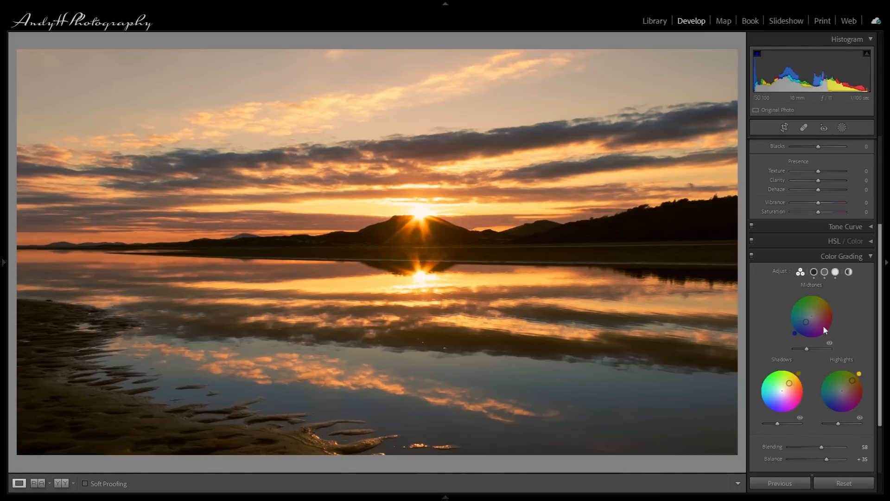
Step: Darken the sky with a linear gradient mask ending at and tilted along the dark cloud band, with Exposure −0.71
click(842, 127)
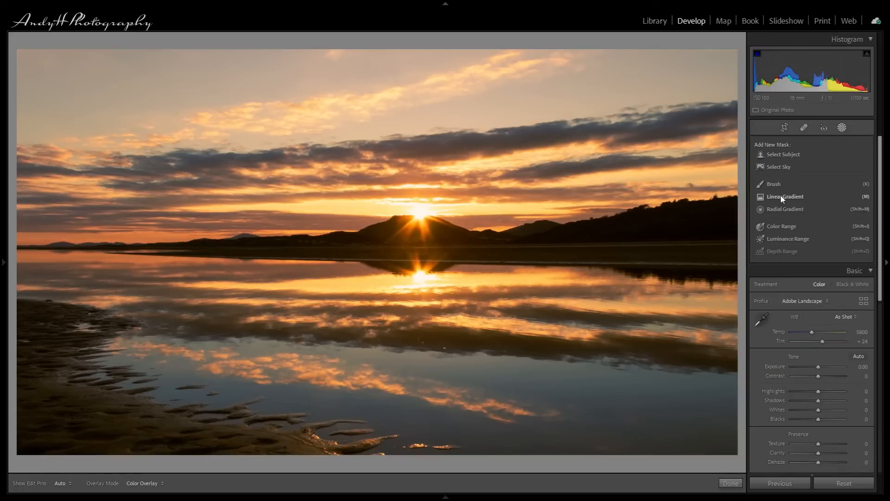
click(783, 199)
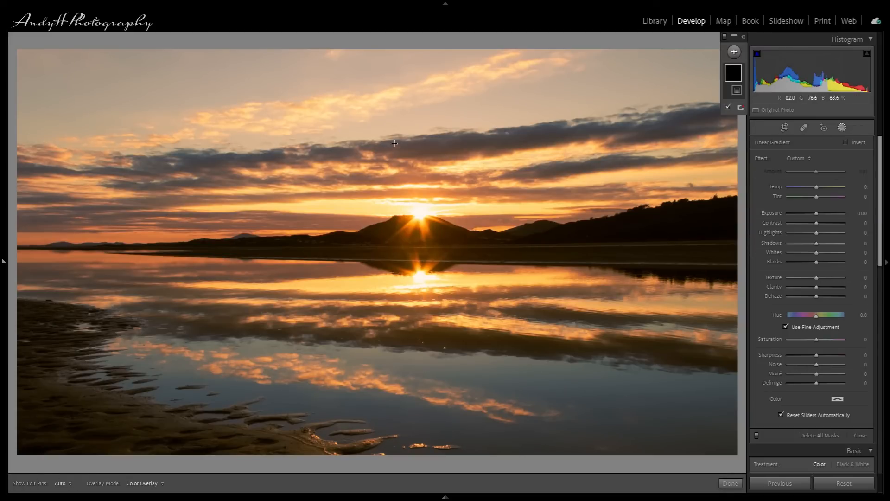
mouse_move(396, 144)
mouse_down()
mouse_move(406, 131)
mouse_move(419, 151)
mouse_move(393, 190)
mouse_move(389, 128)
mouse_move(388, 145)
mouse_up()
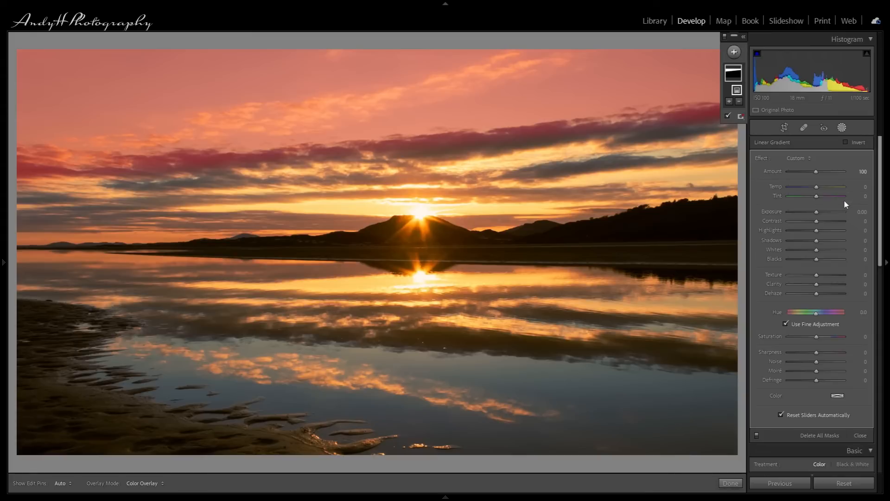
drag(817, 212, 812, 215)
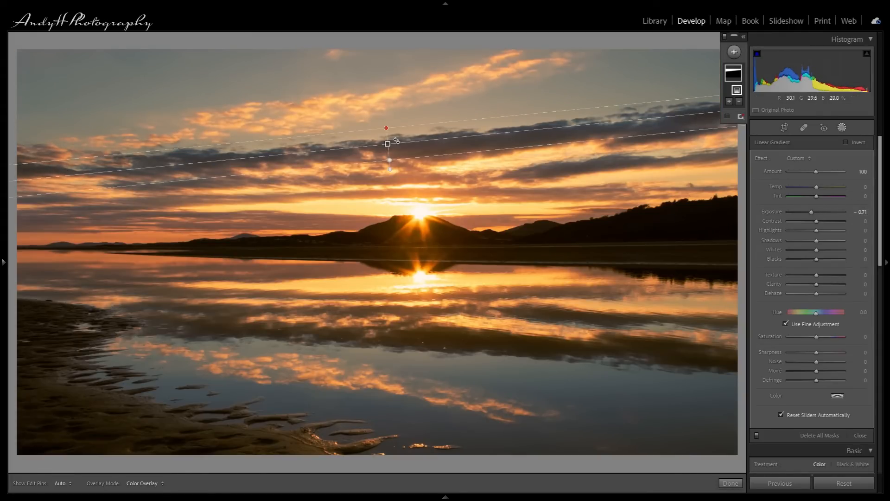
drag(388, 144, 388, 146)
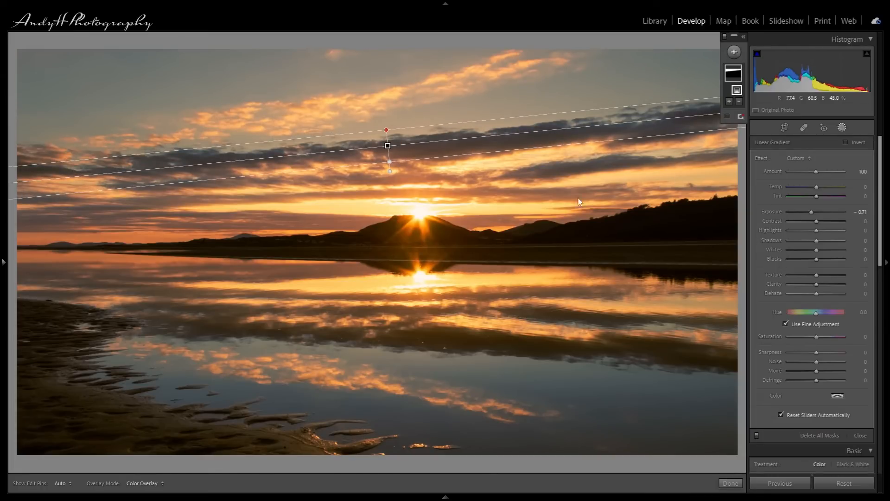
drag(387, 146, 387, 148)
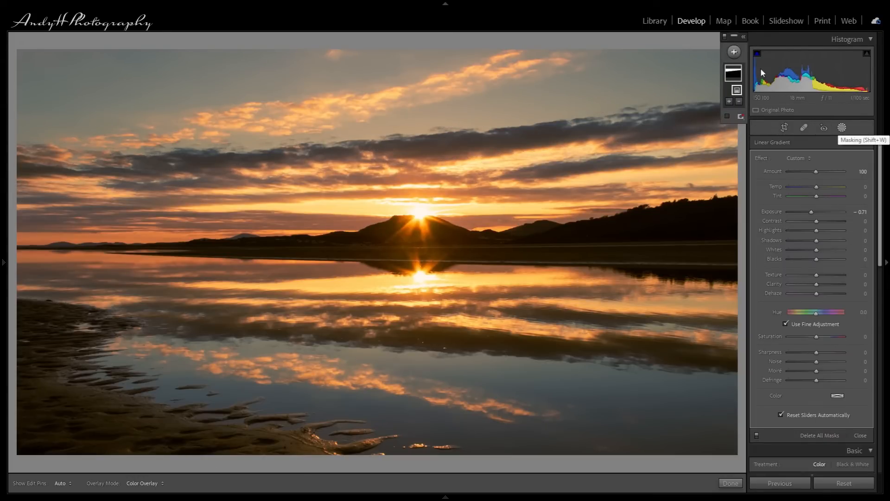
Step: Add a wide elliptical radial gradient mask over the sand in the lower-left foreground of the photo
click(734, 52)
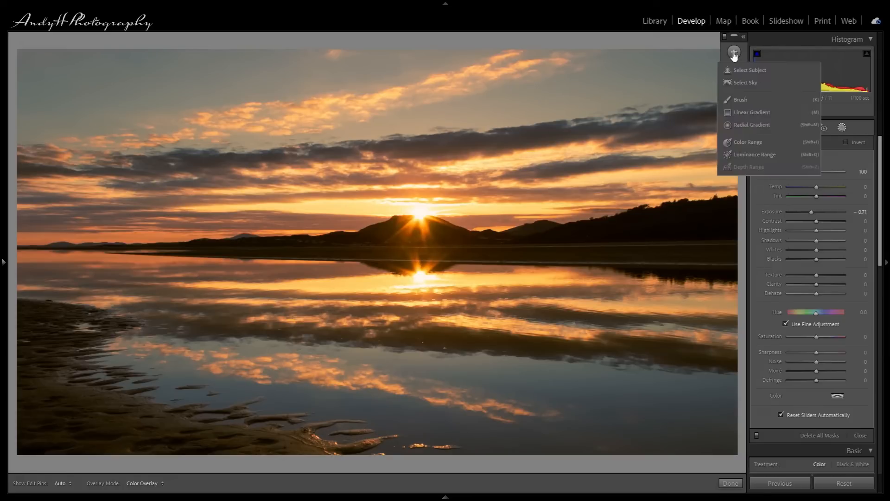
click(744, 125)
drag(77, 428, 246, 369)
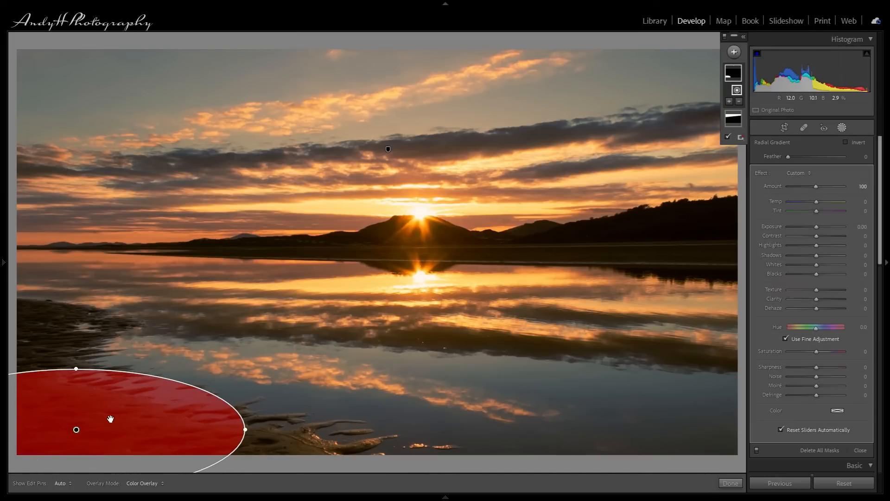
Step: Reshape, tilt and reposition the radial gradient to fit the sand in the lower-left foreground, with Feather 23
drag(76, 429, 111, 426)
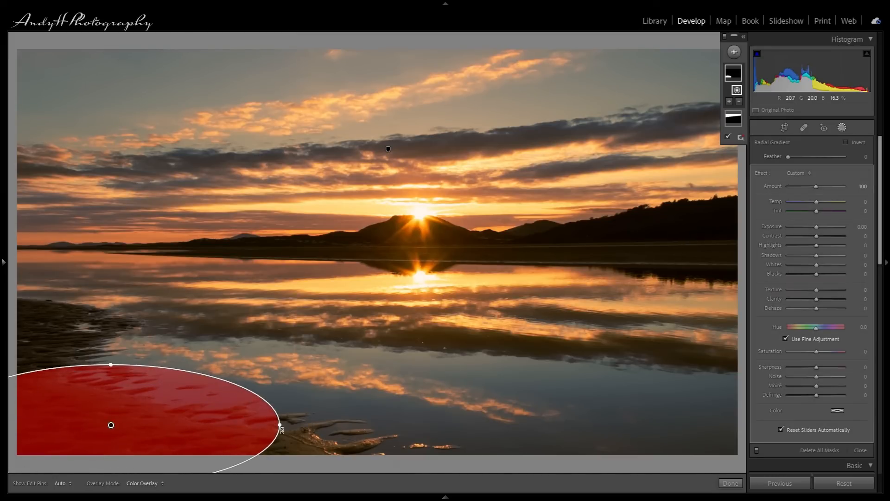
drag(280, 426, 324, 426)
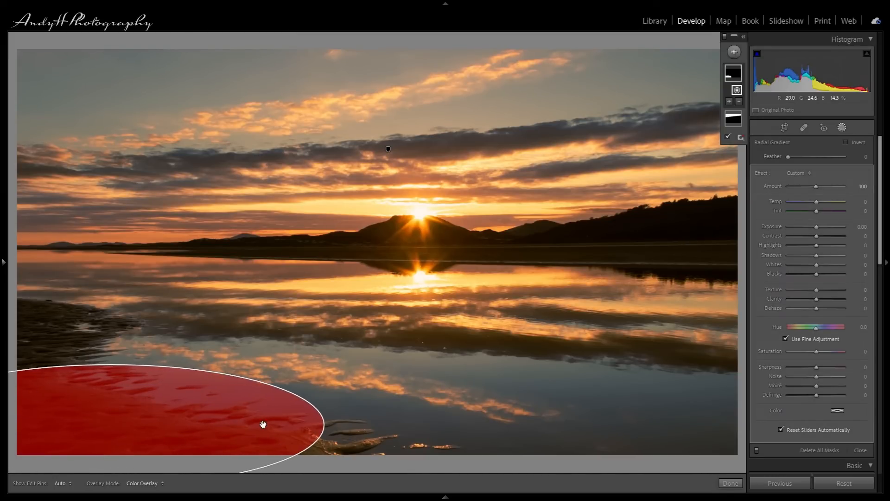
drag(131, 424, 243, 370)
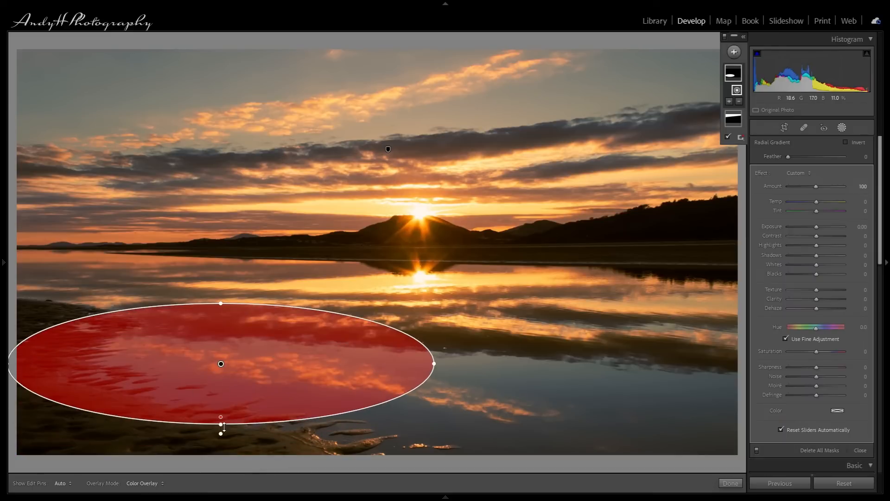
drag(224, 427, 216, 403)
drag(280, 356, 235, 415)
drag(395, 417, 397, 446)
drag(224, 433, 198, 443)
drag(385, 468, 385, 456)
drag(152, 436, 152, 433)
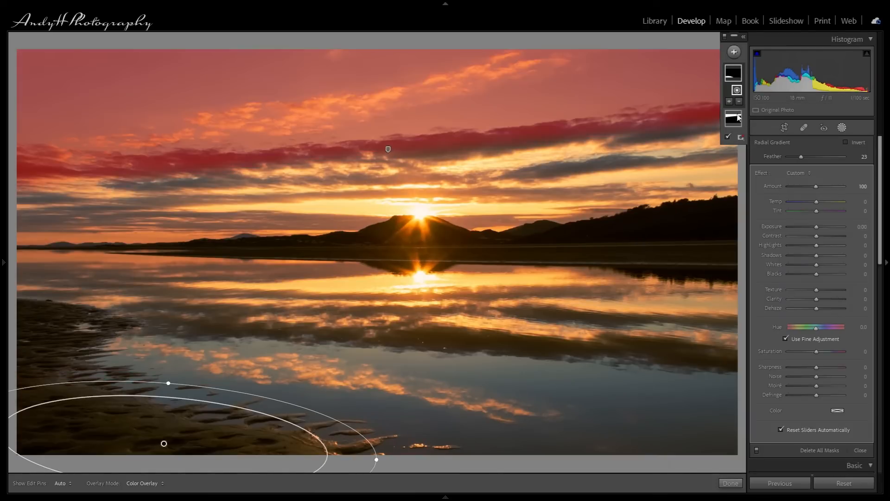
Step: Add a second radial gradient to the same mask, an ellipse covering the sandbank at the photo's left edge
click(729, 101)
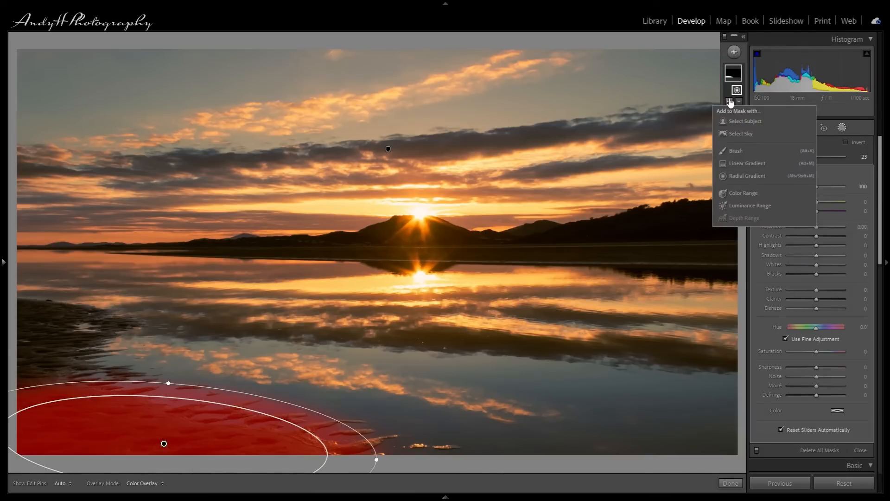
click(737, 176)
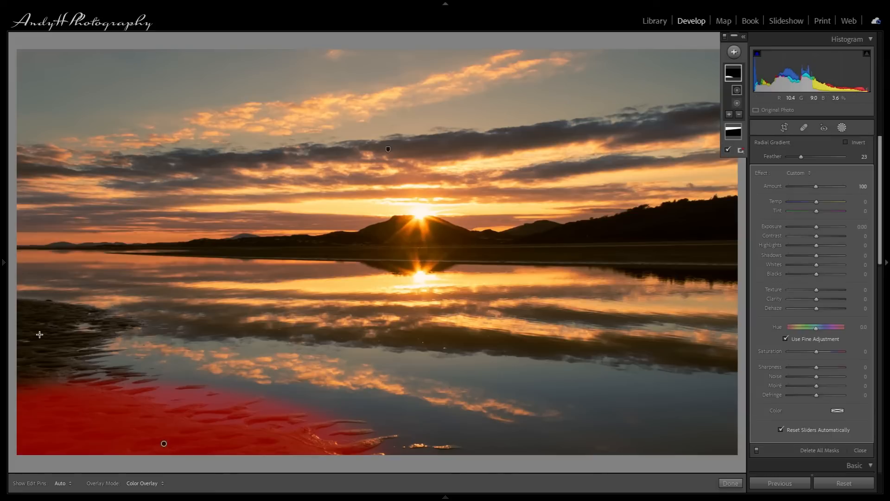
drag(47, 338, 96, 371)
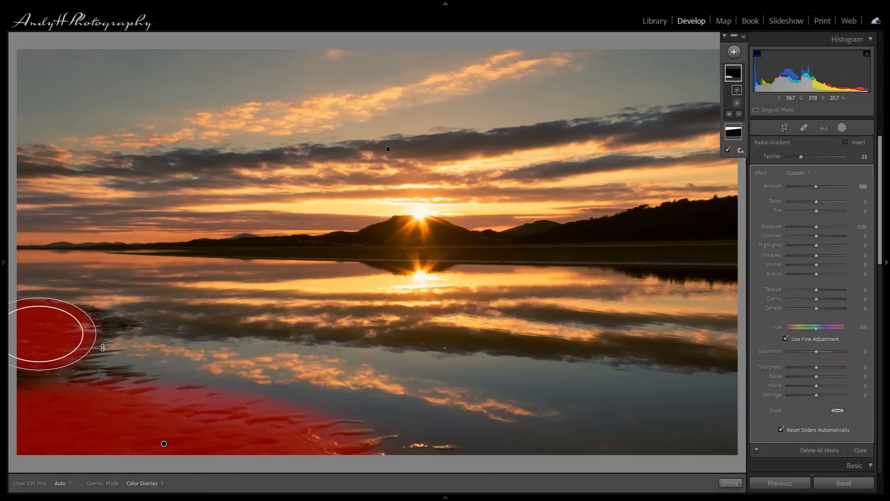
drag(98, 333, 104, 333)
drag(130, 330, 135, 330)
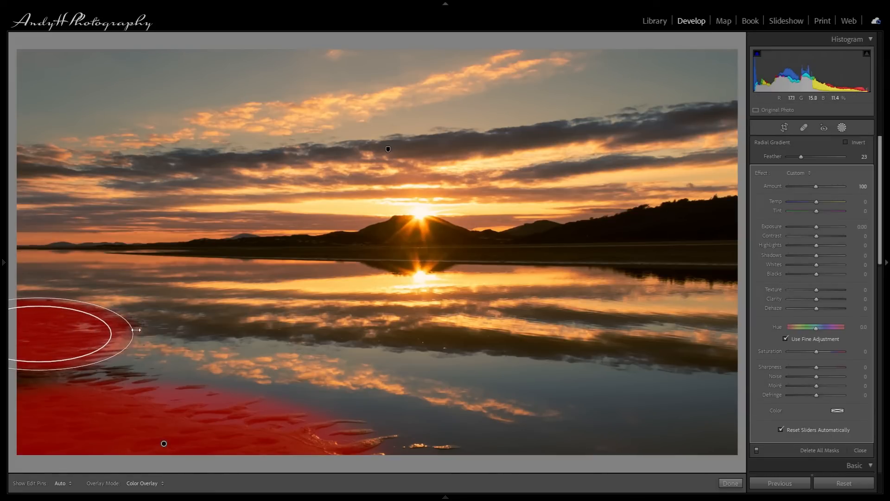
drag(45, 331, 51, 330)
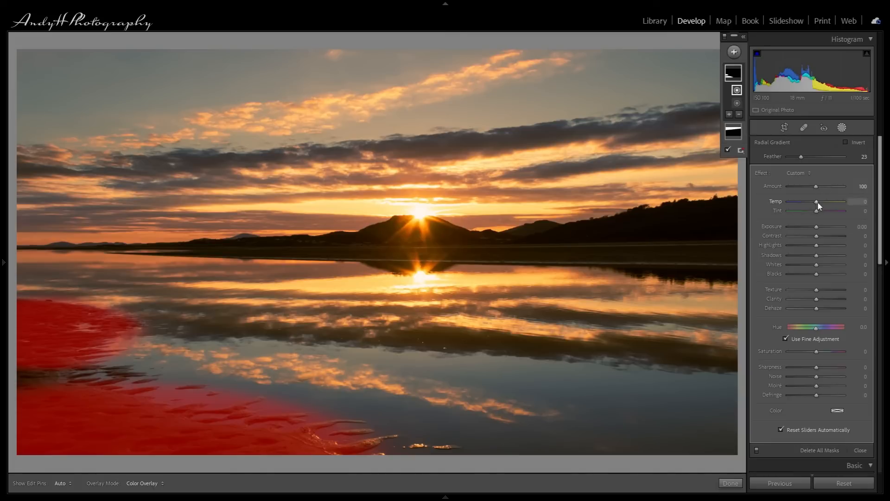
Step: Warm and brighten the masked sand with Temp 88 and Exposure 1.31
drag(816, 206, 834, 206)
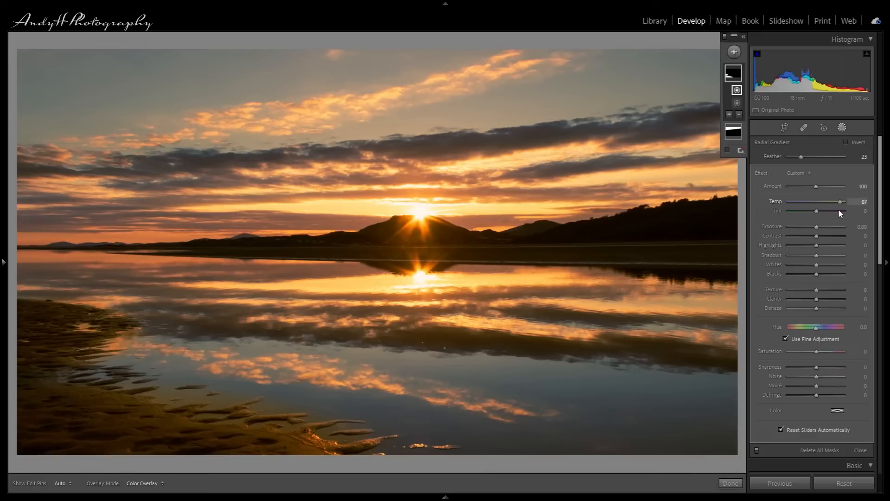
drag(816, 227, 826, 228)
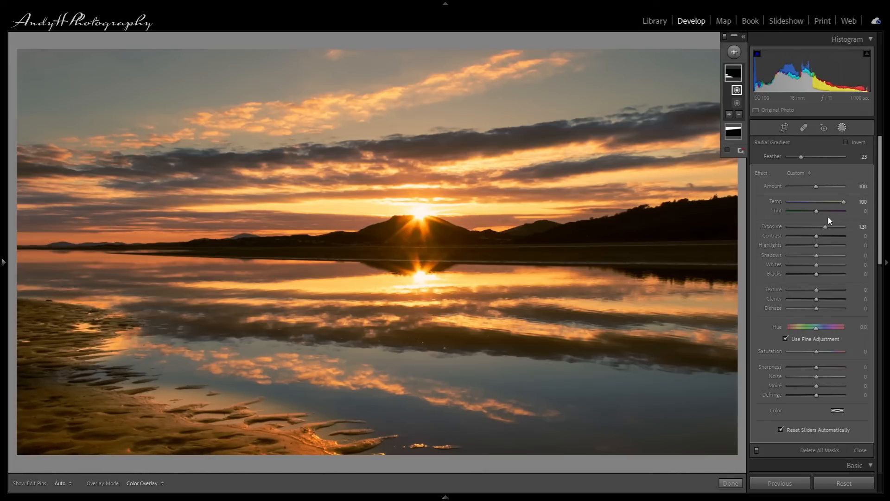
drag(844, 203, 843, 205)
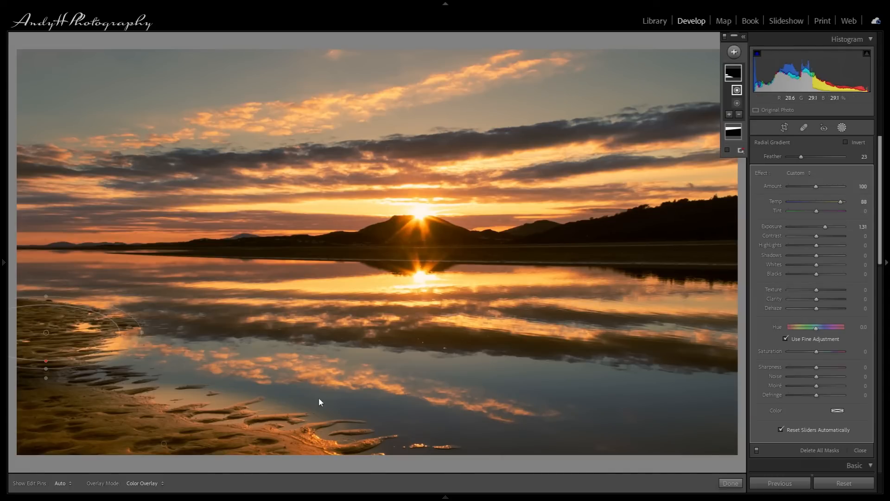
Step: Soften the lower foreground's radial gradient to Feather 45, refit it over the sand, and close masking
click(164, 443)
drag(376, 459, 380, 466)
drag(188, 423, 220, 370)
drag(190, 435, 195, 423)
drag(234, 378, 181, 432)
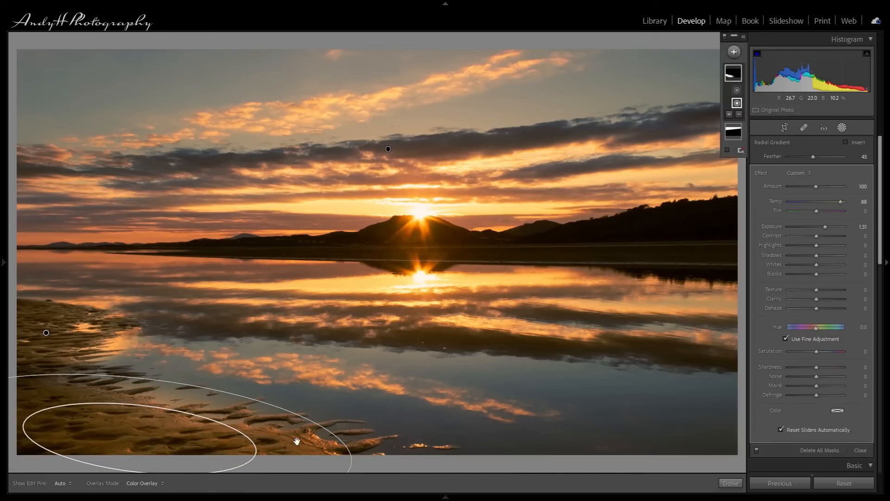
mouse_move(365, 463)
mouse_down()
mouse_move(383, 466)
mouse_move(357, 464)
mouse_move(370, 466)
mouse_up()
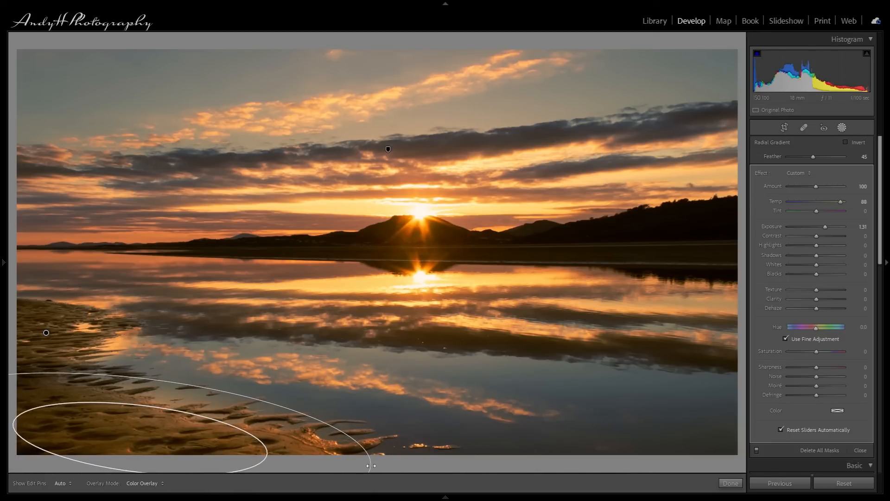
click(46, 332)
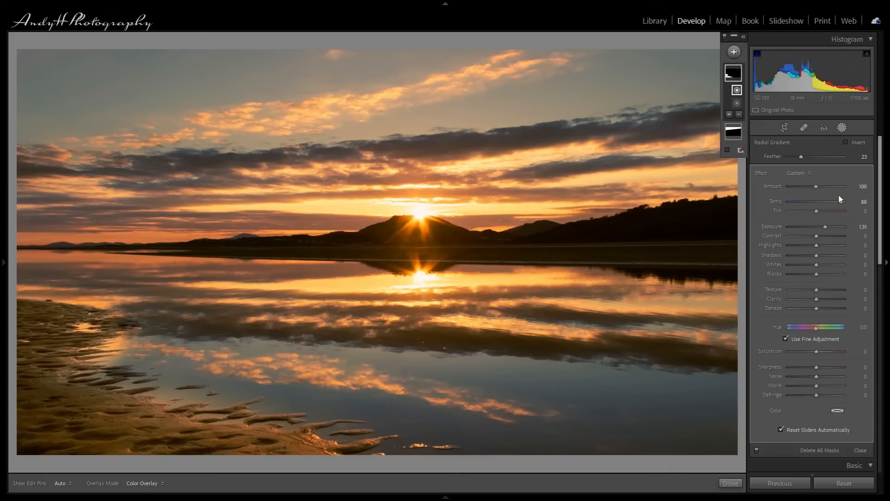
click(842, 127)
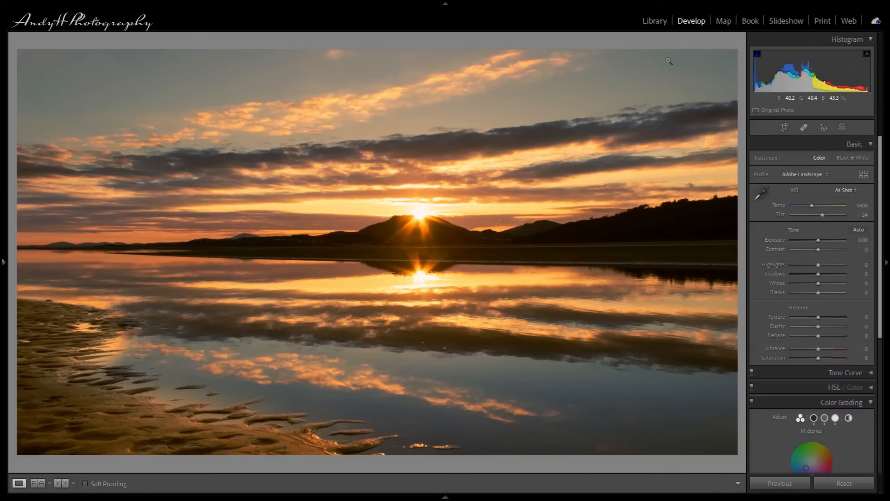
Step: Create another virtual copy of the original blue-sky sunset photo in the Library and select the new copy
click(653, 19)
scroll(269, 215, up, 5)
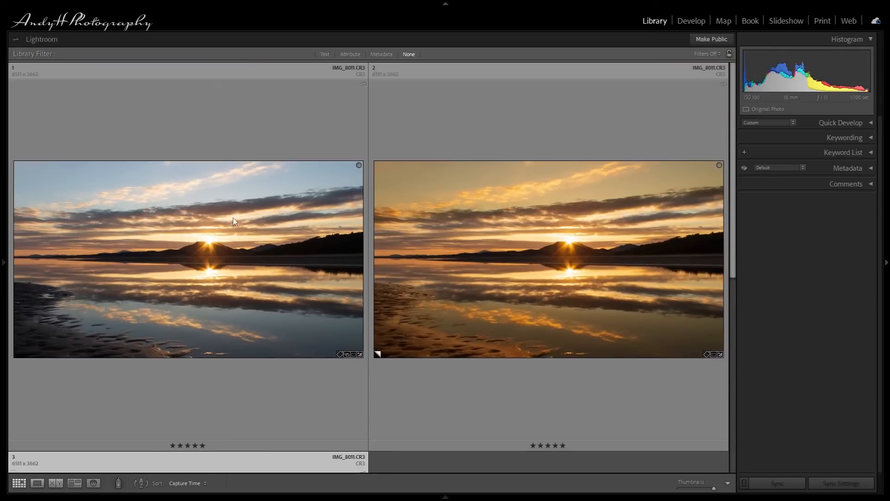
right_click(212, 244)
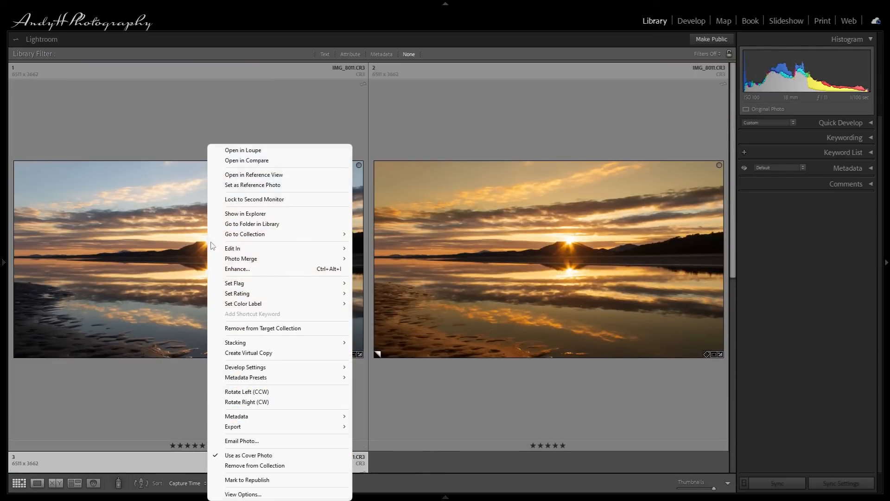
click(269, 355)
scroll(514, 322, down, 1)
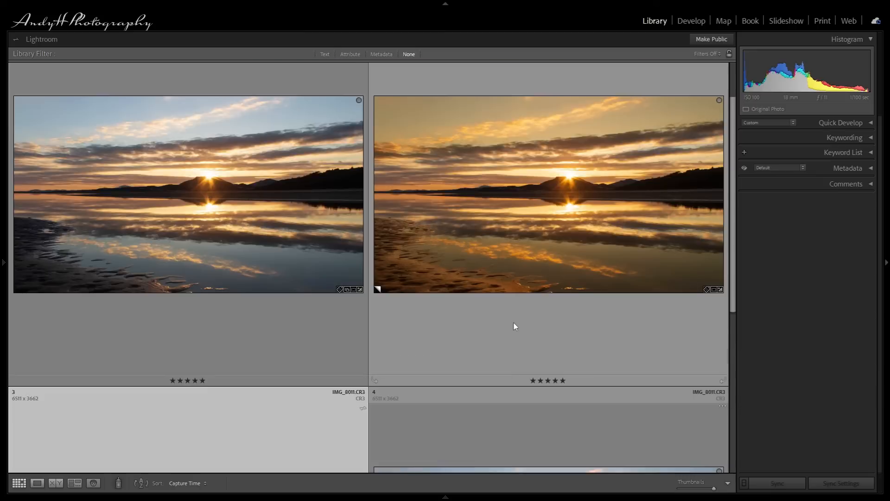
scroll(514, 323, down, 3)
click(515, 327)
scroll(533, 342, down, 2)
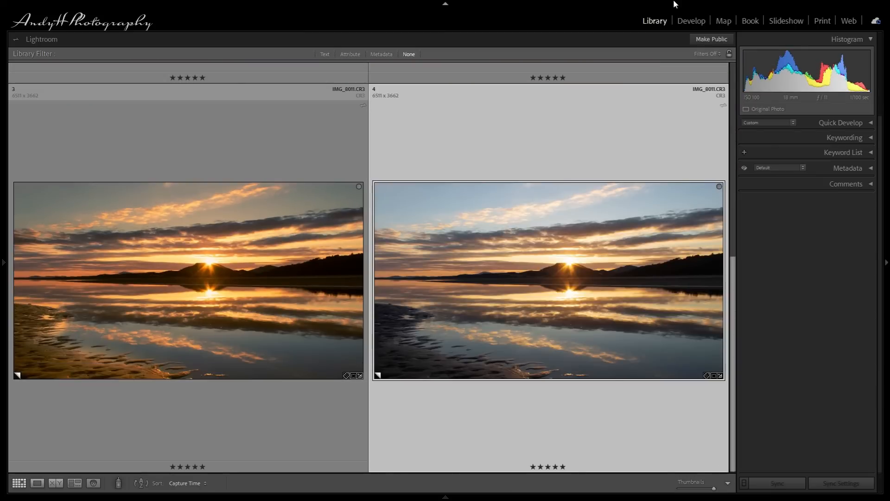
Step: Develop the new copy using Calibration, with Shadows Tint +16, Red Primary Hue +81 and Red Primary Saturation −12
click(686, 20)
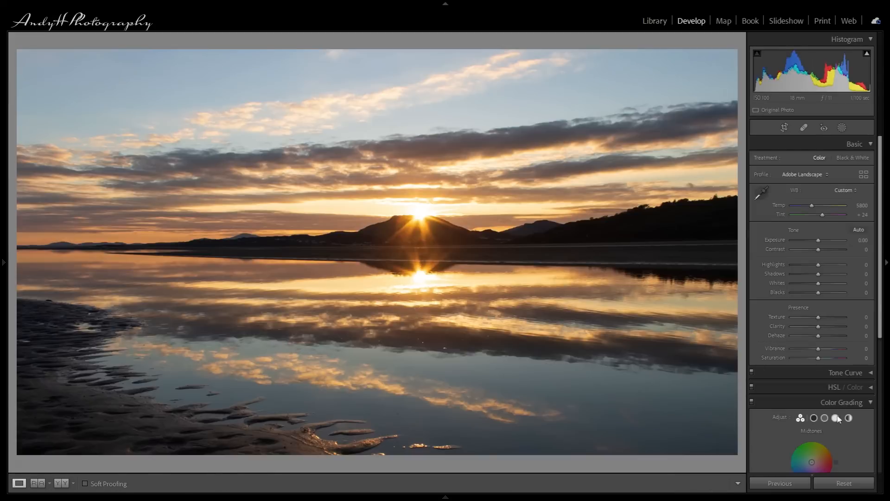
click(871, 402)
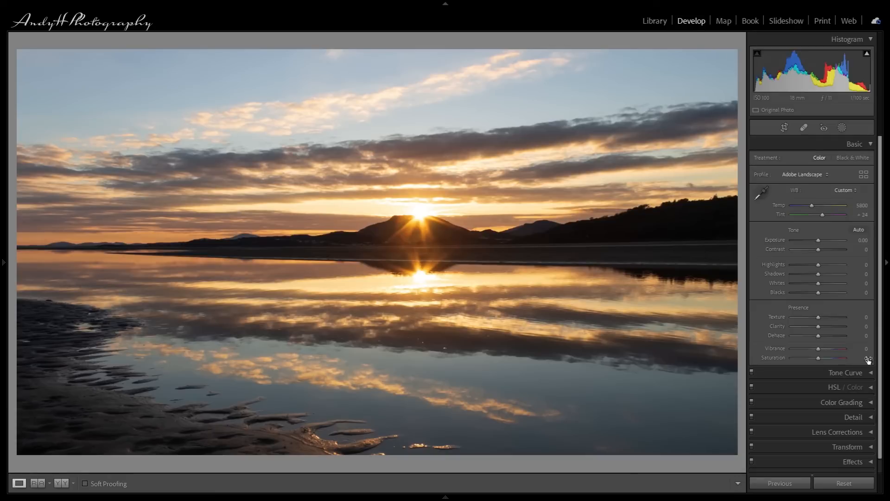
drag(880, 300, 881, 316)
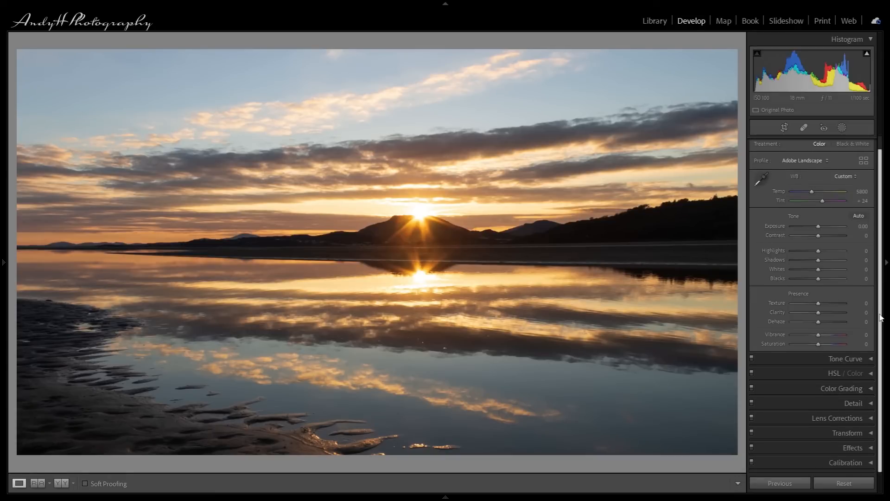
click(870, 462)
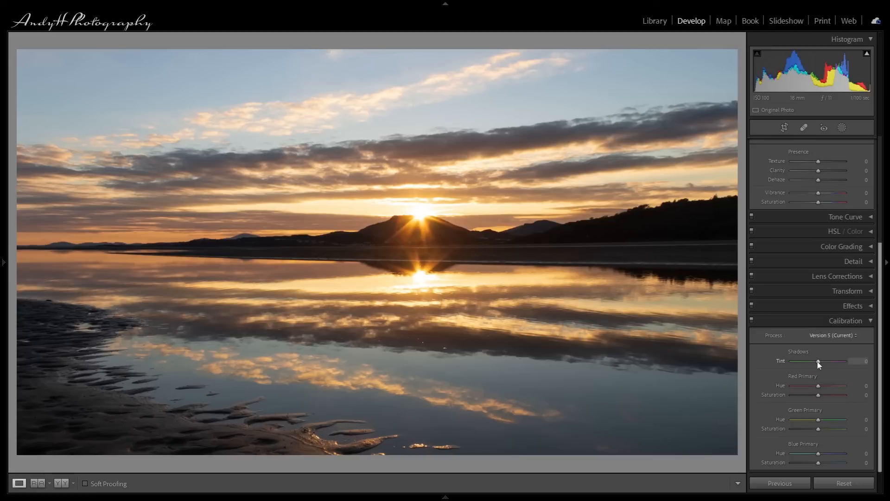
drag(818, 365, 821, 365)
drag(818, 388, 839, 384)
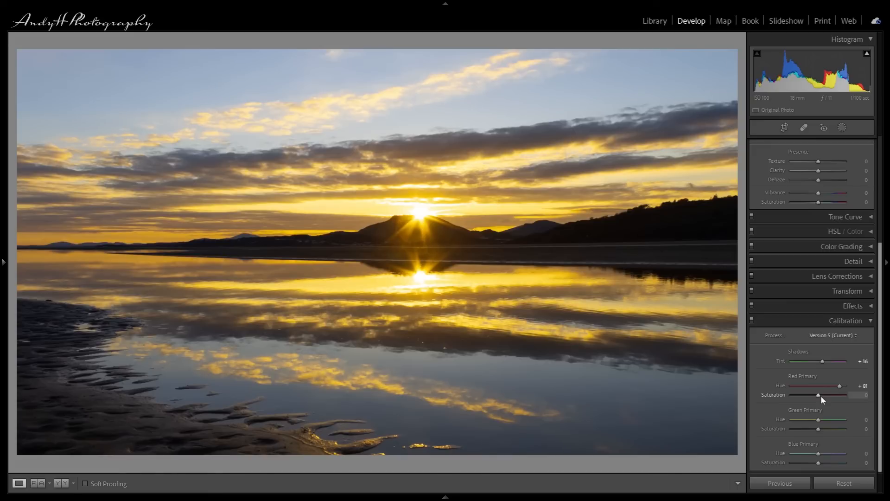
drag(817, 397, 816, 397)
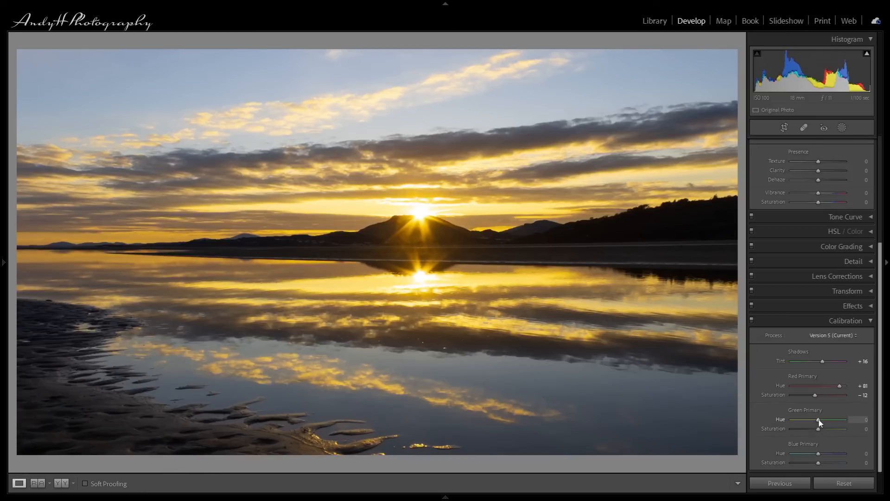
Step: Set the calibration's Green Primary Hue to +100, Blue Primary Hue to −60 and Blue Primary Saturation to +65
drag(819, 422, 846, 423)
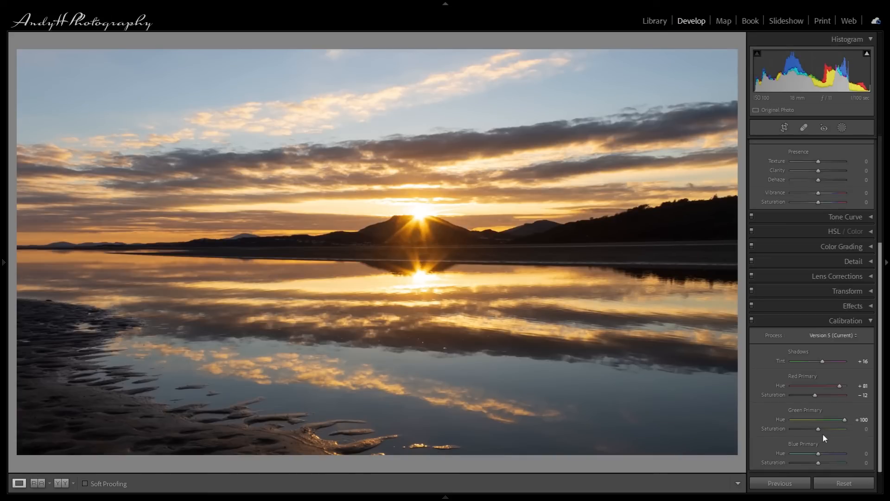
drag(819, 452, 805, 459)
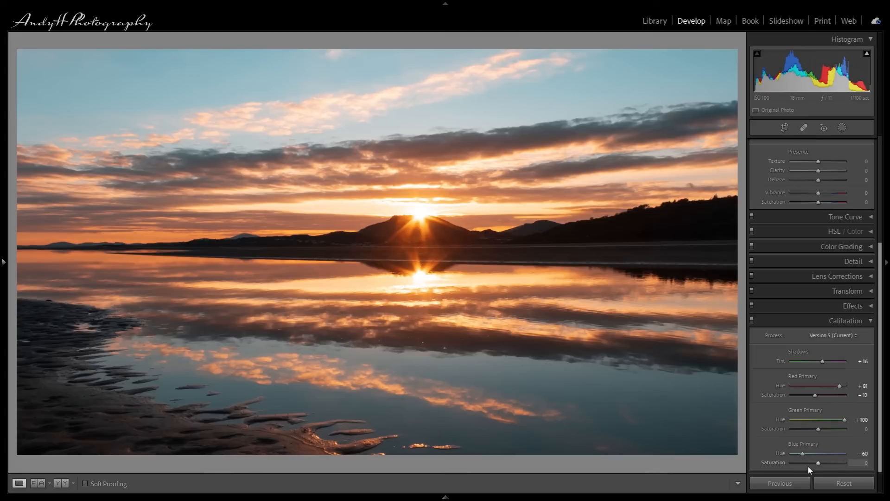
drag(818, 462, 836, 466)
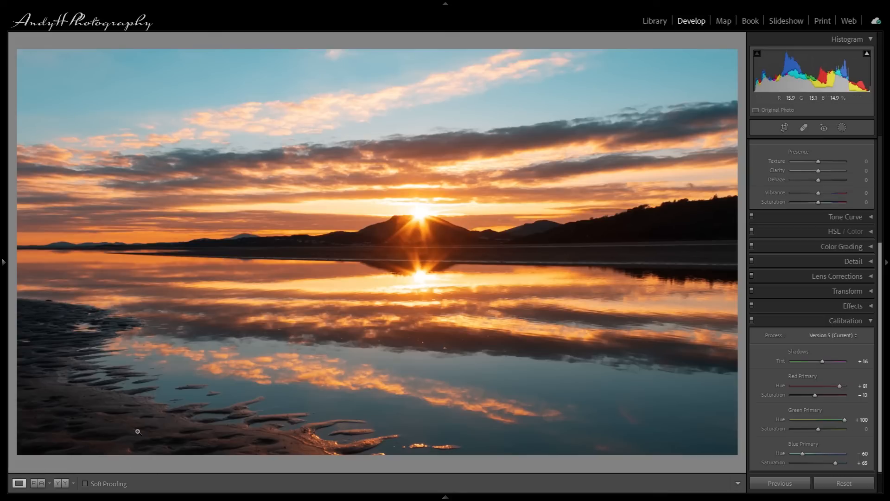
Step: Show the filmstrip and copy only the Mask 3 settings from the second photo, the golden virtual copy
click(445, 497)
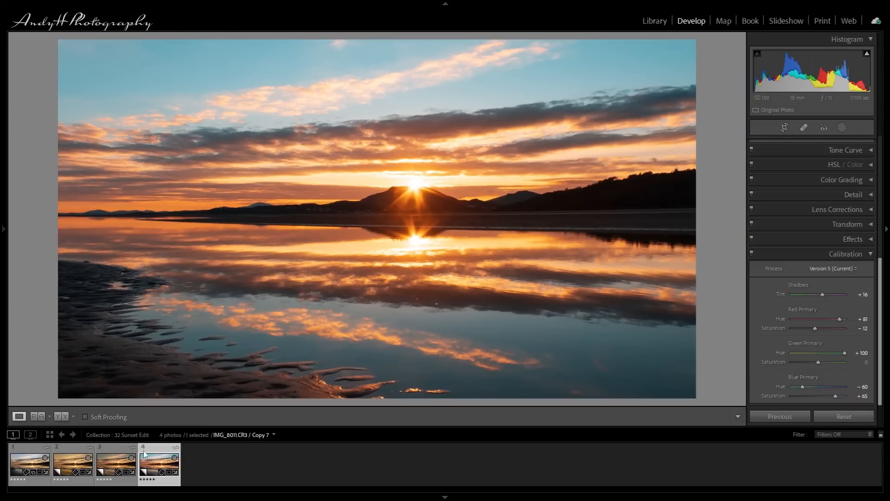
right_click(70, 452)
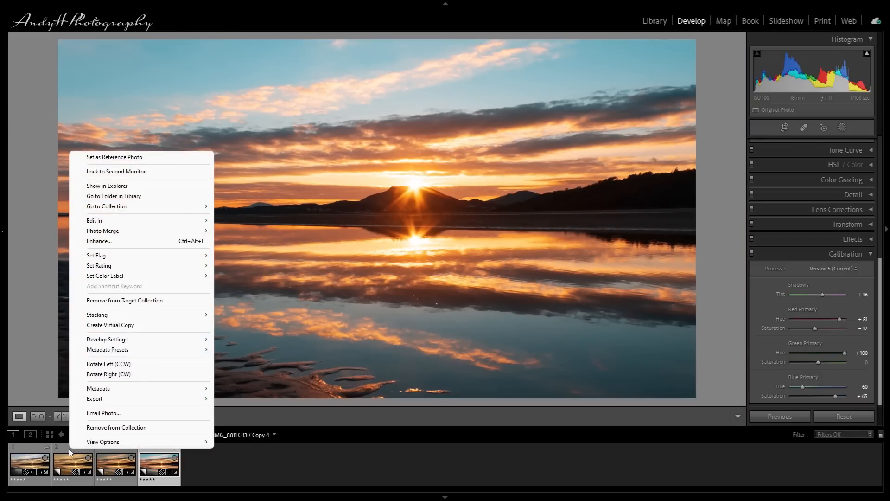
mouse_move(141, 340)
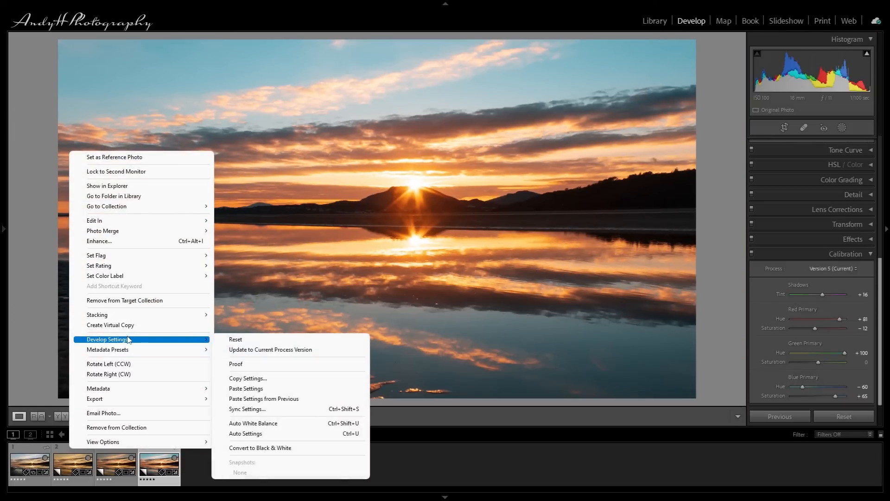
click(254, 379)
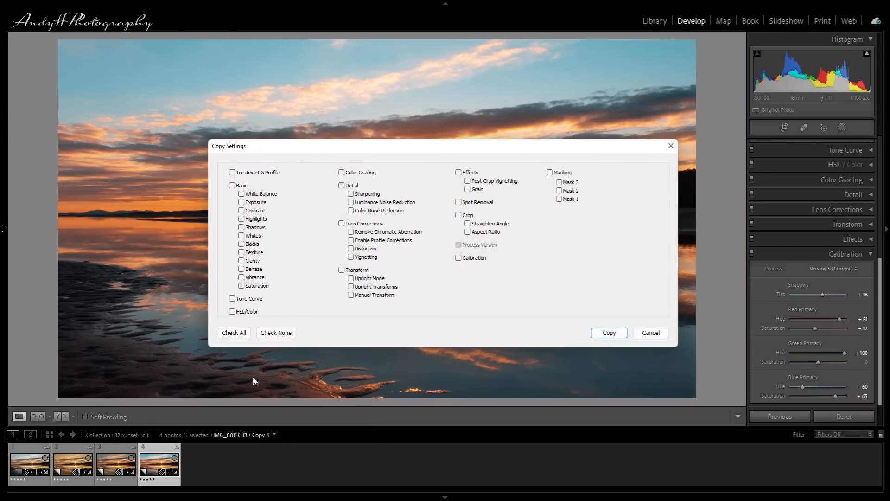
click(559, 182)
click(609, 333)
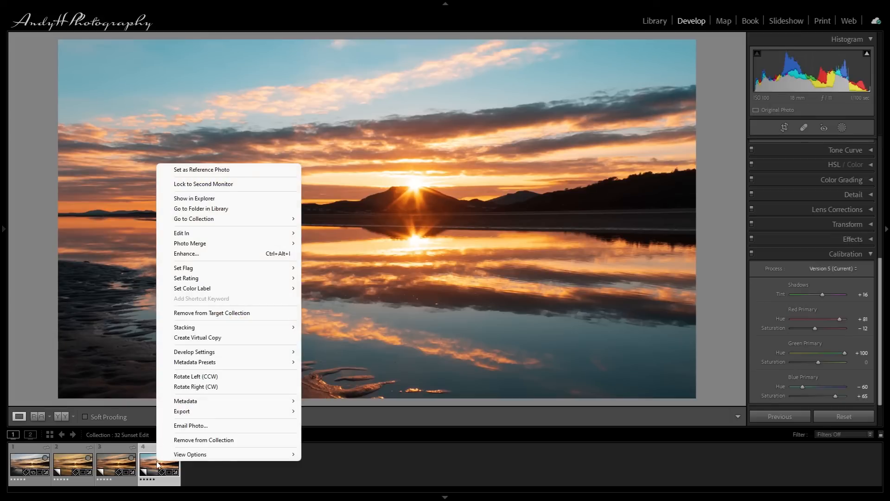
Step: Paste the copied Mask 3 settings onto the fourth photo, the calibrated virtual copy, and hide the filmstrip
mouse_move(241, 353)
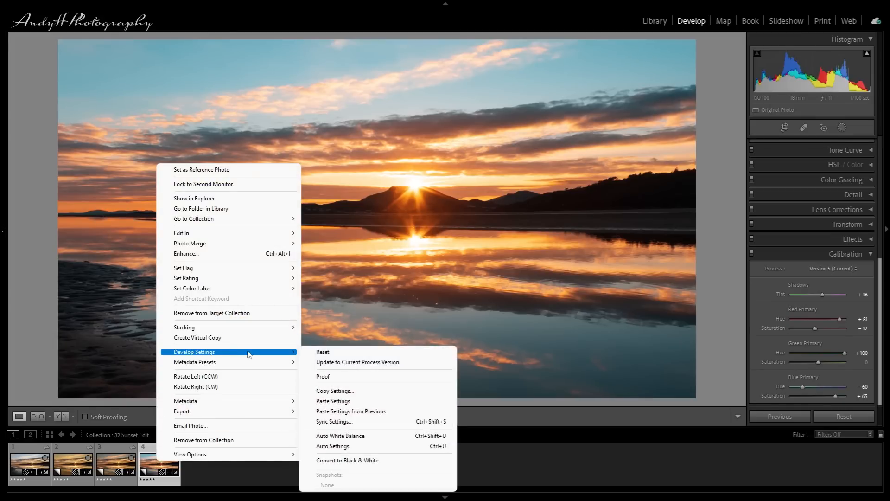
click(341, 401)
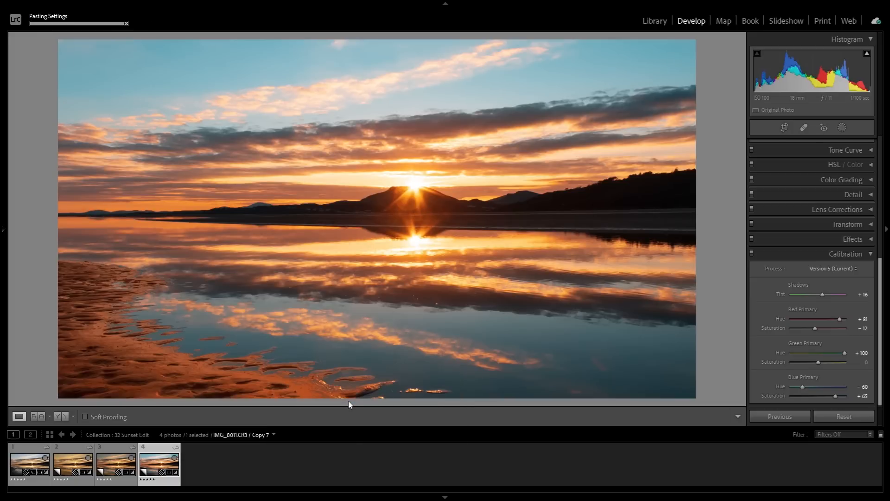
click(445, 496)
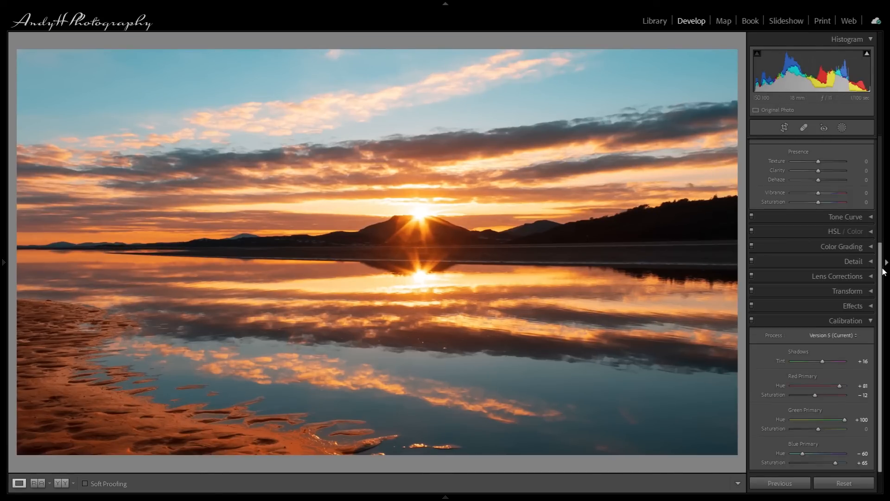
Step: Select the pasted sand foreground mask and set its Contrast to −34 and Temp to 46
scroll(879, 290, up, 1)
scroll(879, 290, up, 4)
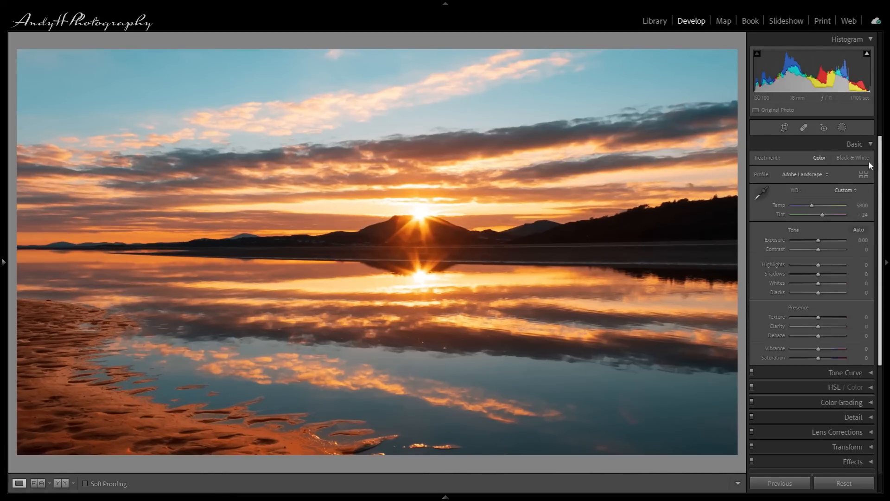
click(842, 128)
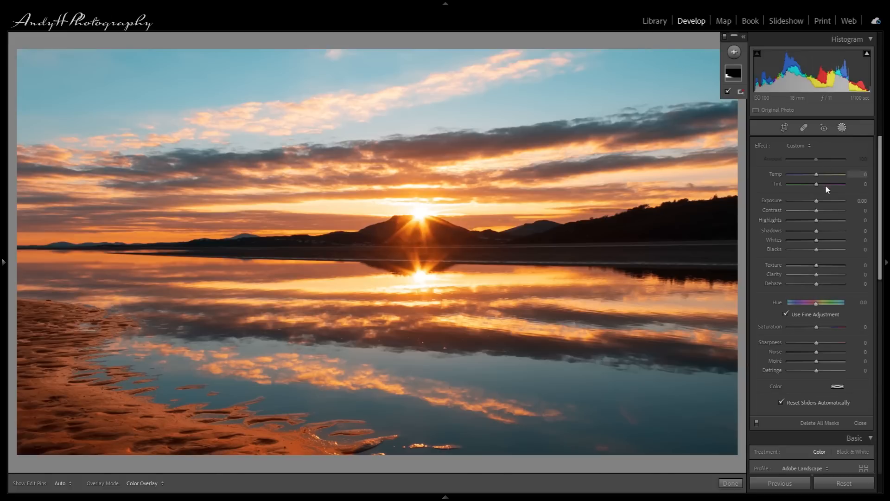
click(734, 75)
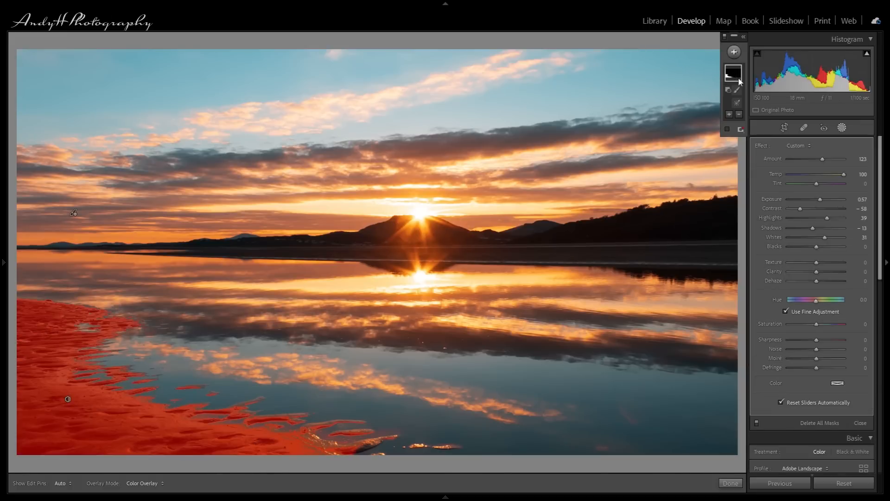
drag(803, 210, 807, 210)
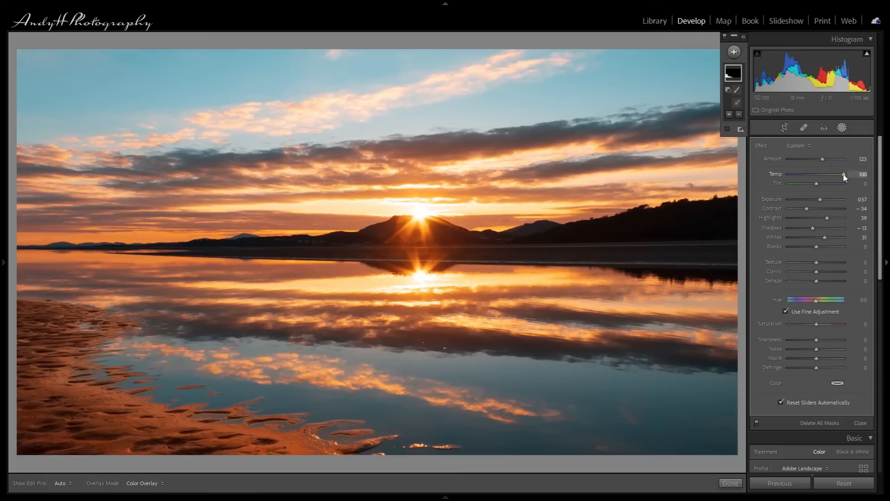
drag(837, 176, 829, 177)
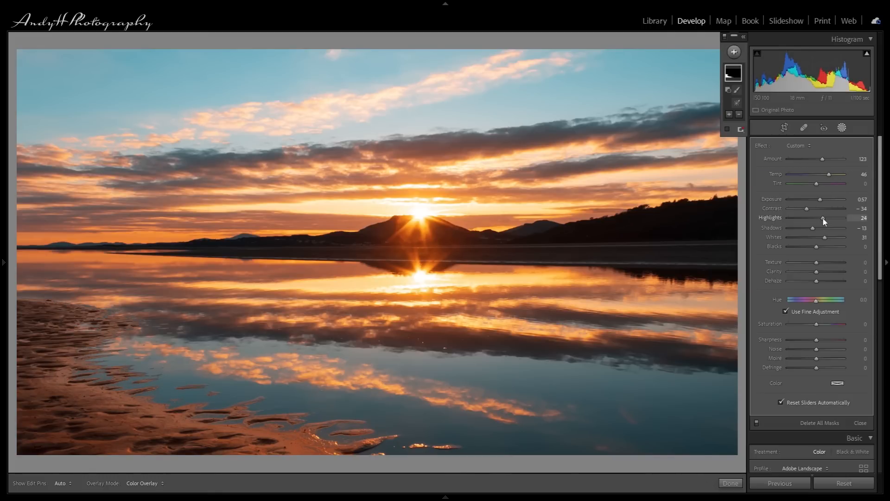
Step: Refine the sand mask with Highlights 14, Shadows −19, Whites 8, Blacks −8 and Temp 36
drag(824, 237, 810, 229)
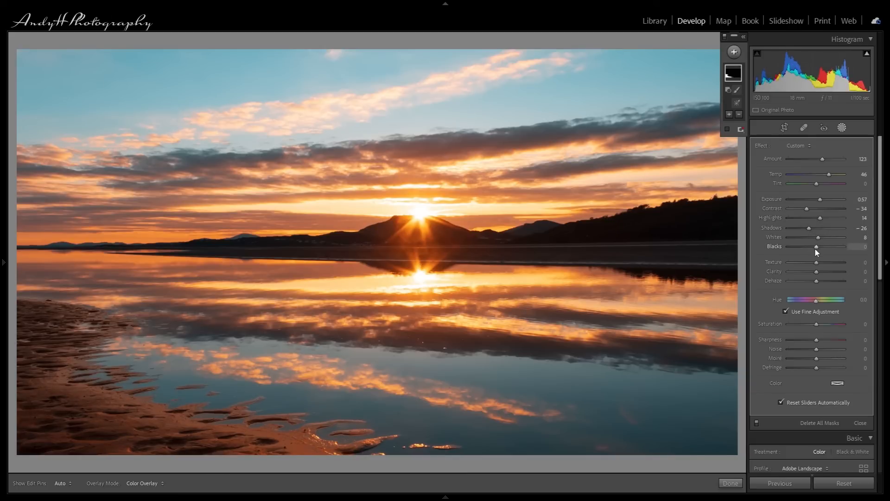
drag(815, 247, 811, 227)
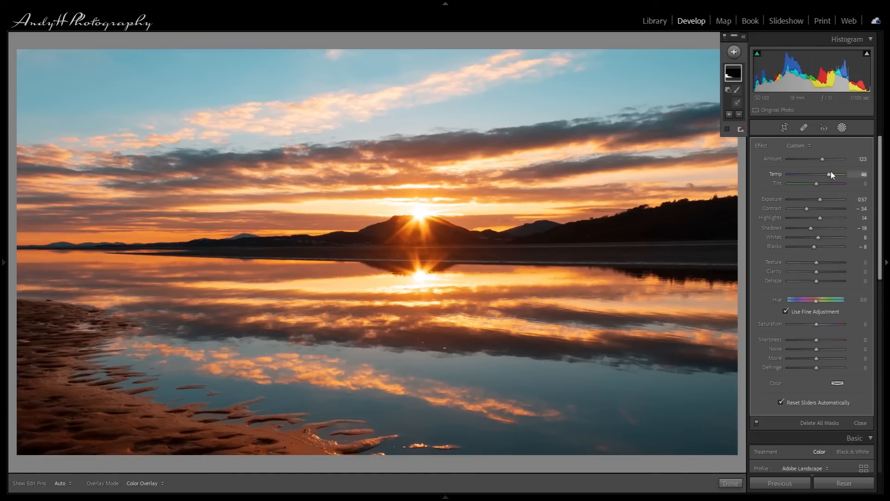
drag(829, 177, 828, 177)
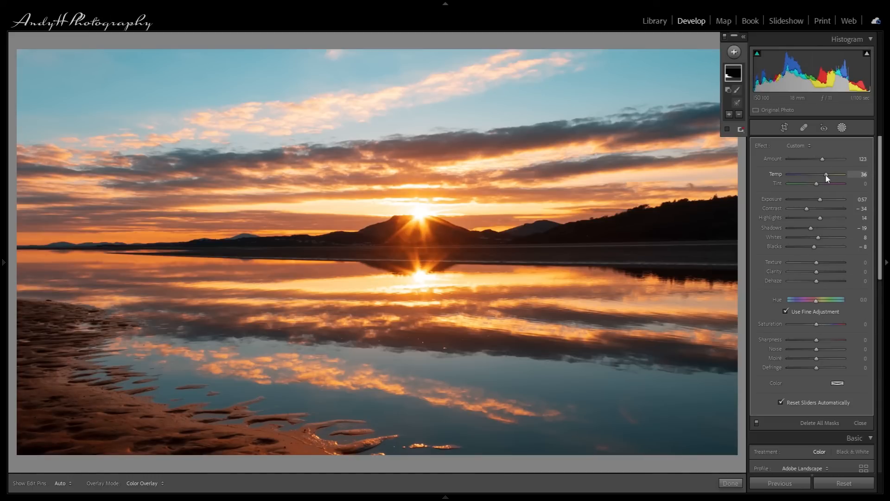